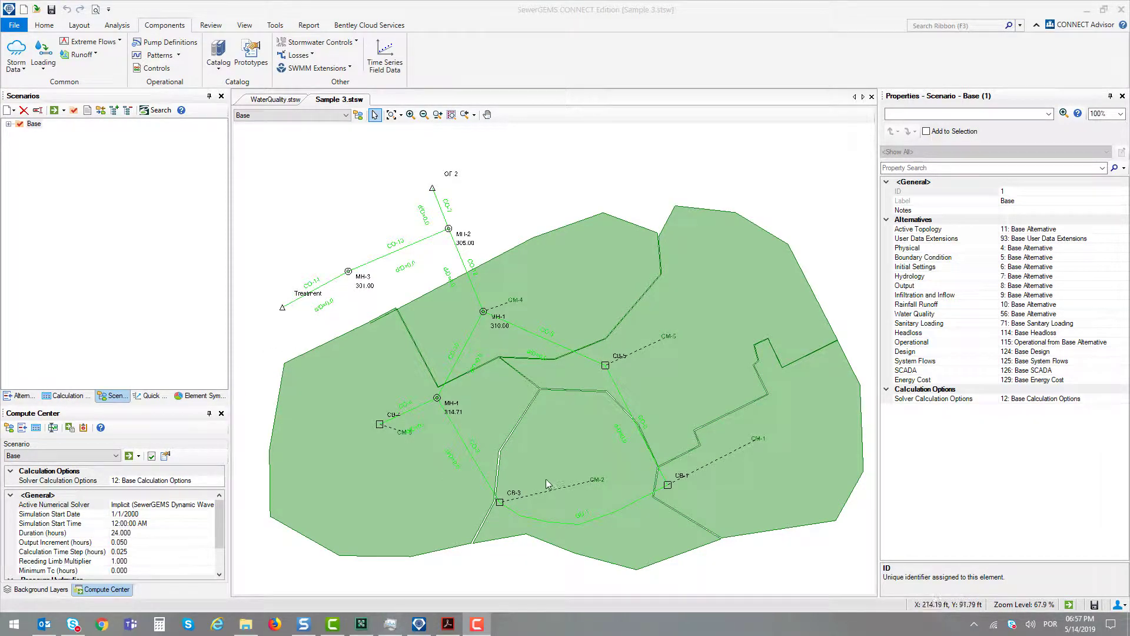
Select catchment CM-4 to show its properties: drains to MH-1, Unit Hydrograph, SCS CN 61.
left_click_drag(517, 467, 527, 471)
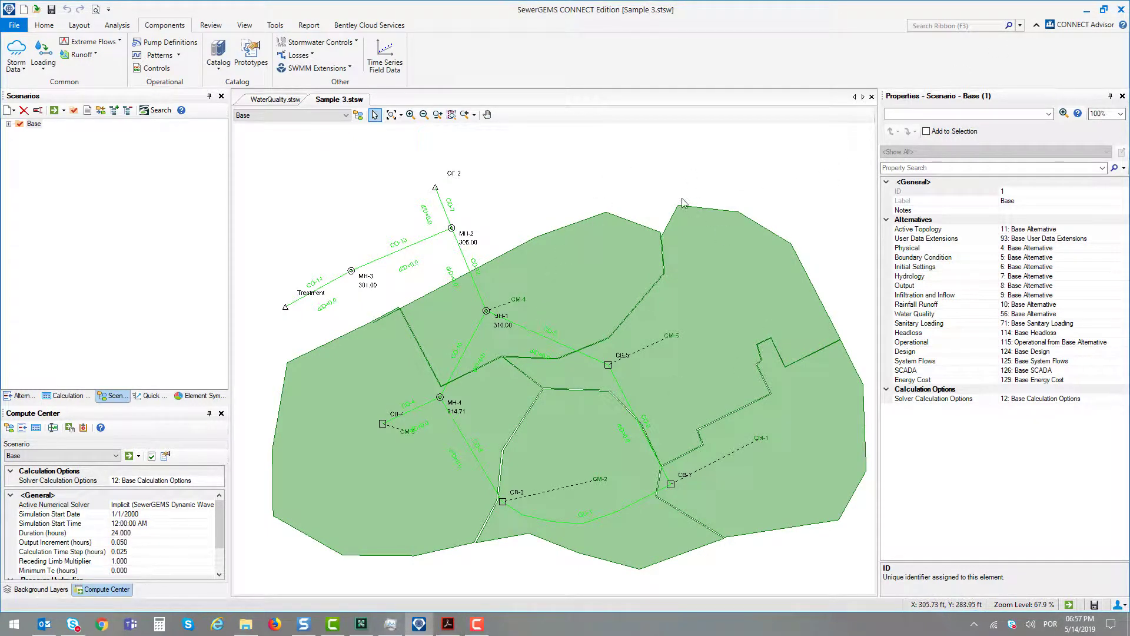
left_click(564, 227)
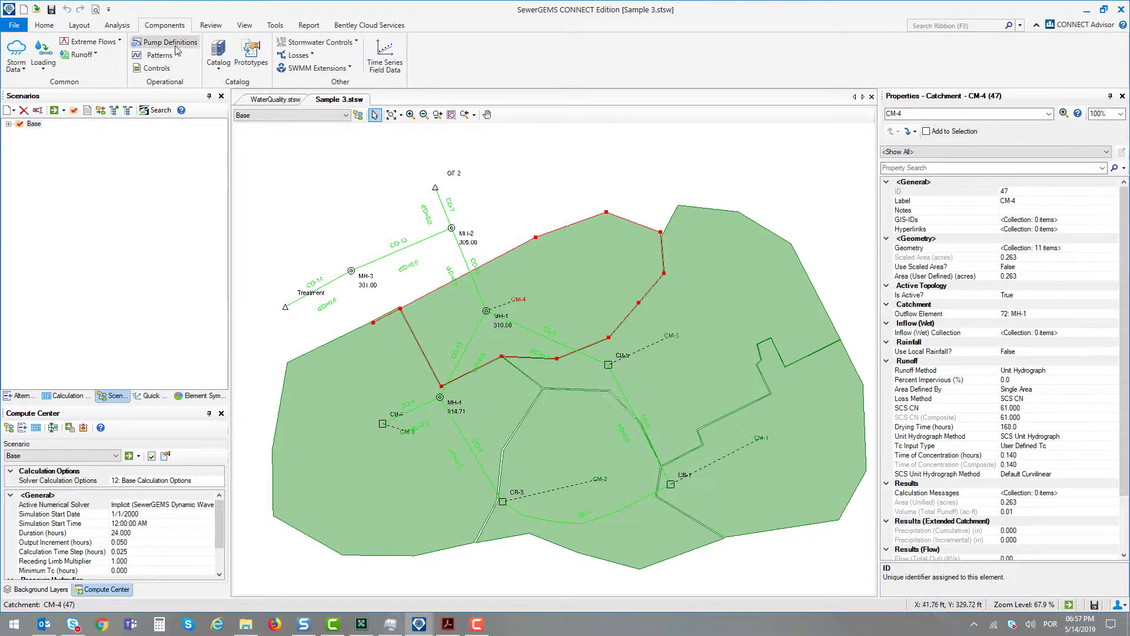
left_click(39, 25)
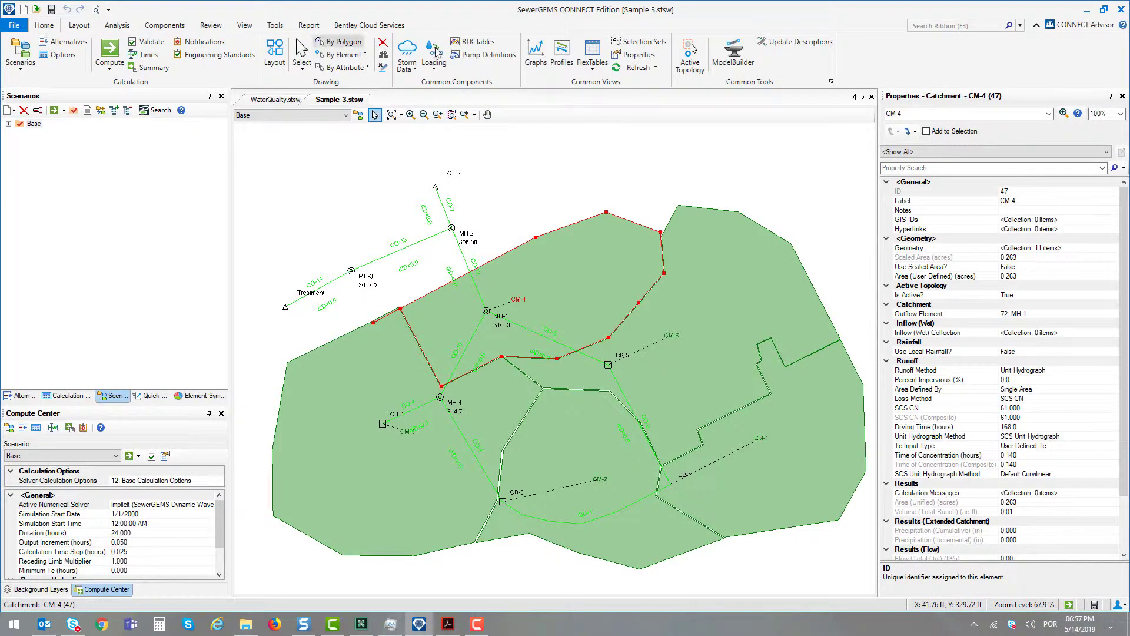
left_click(407, 66)
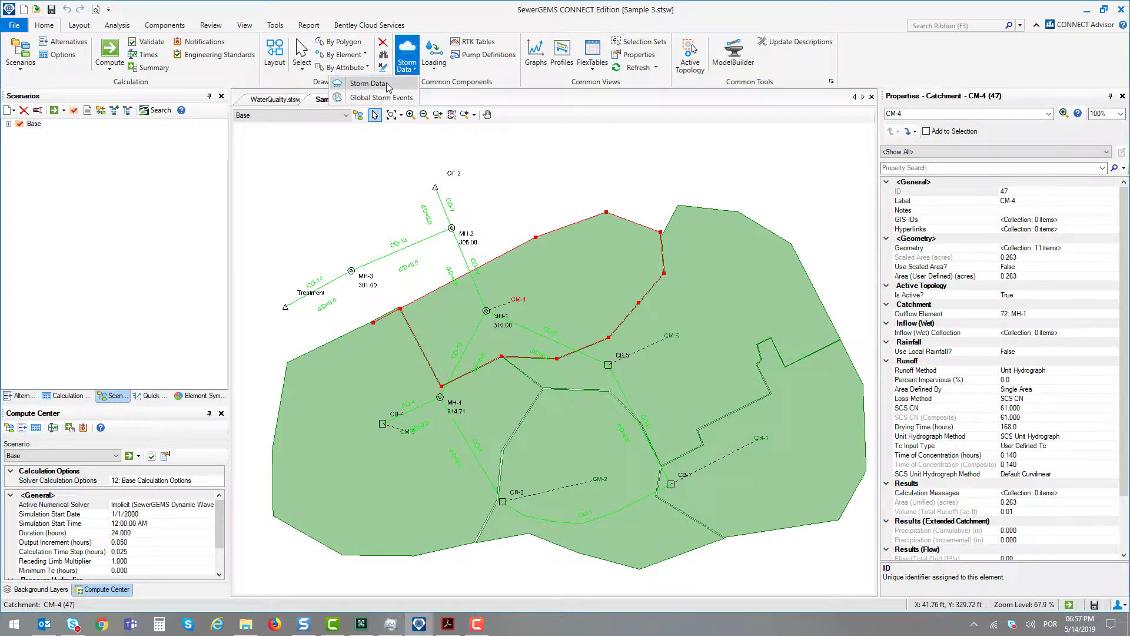
left_click(388, 86)
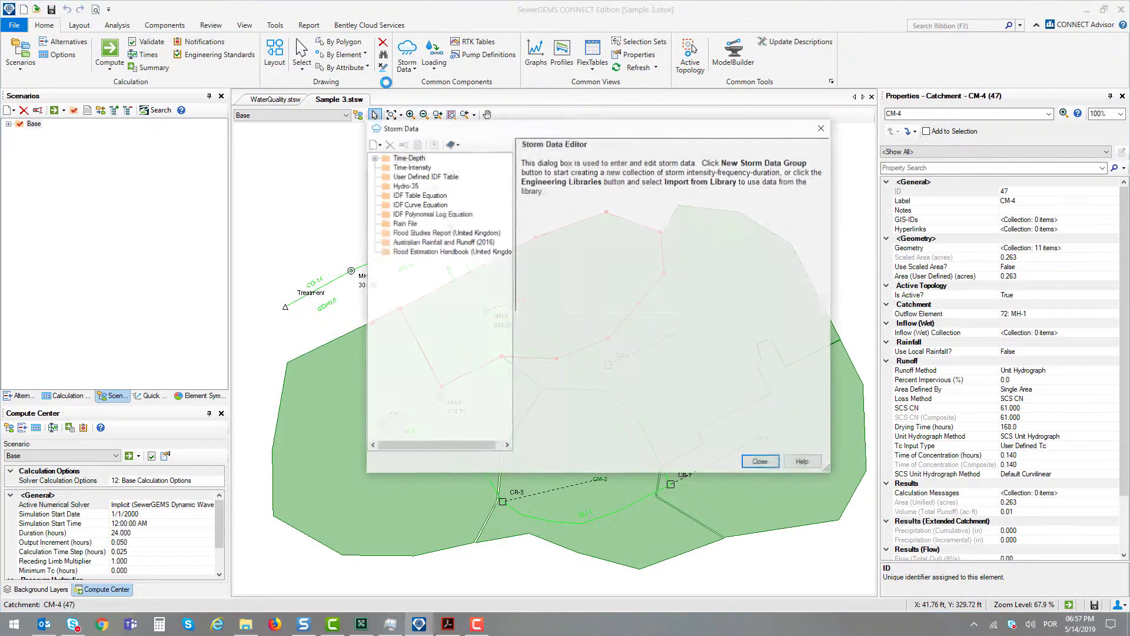
left_click(374, 157)
left_click(438, 168)
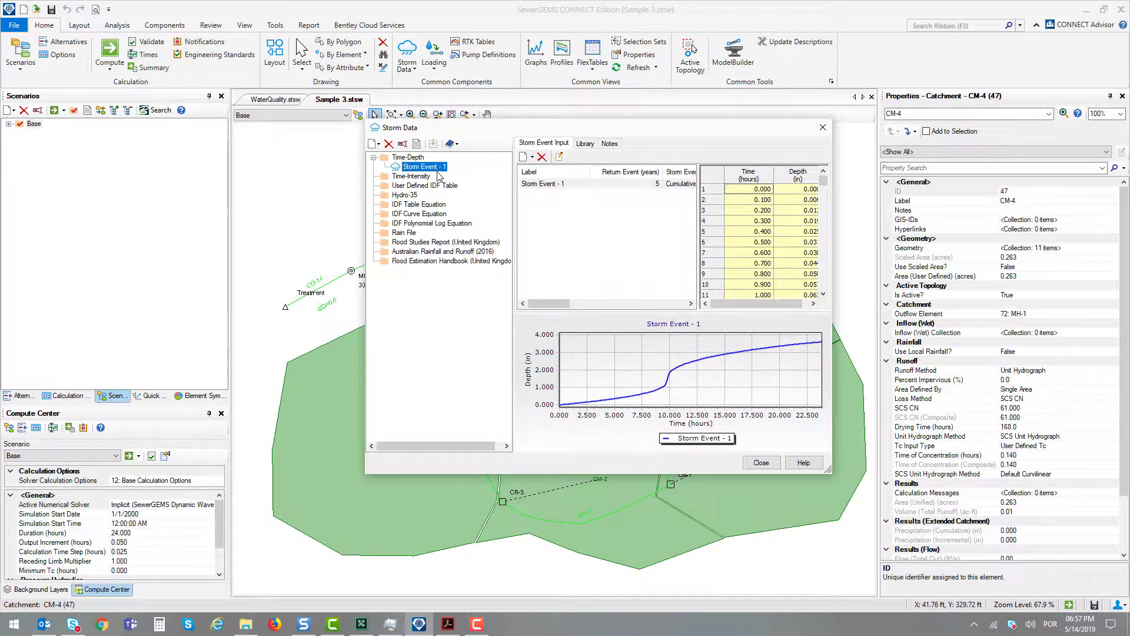
left_click(823, 128)
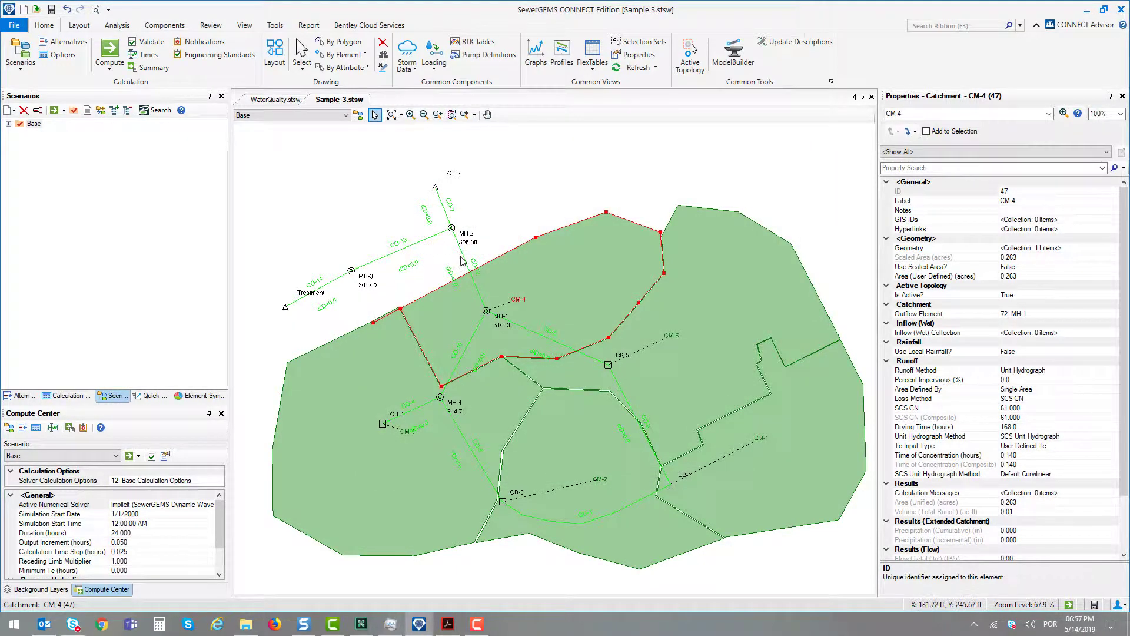
Display the Base Calculation Options with its Implicit solver settings.
left_click(65, 395)
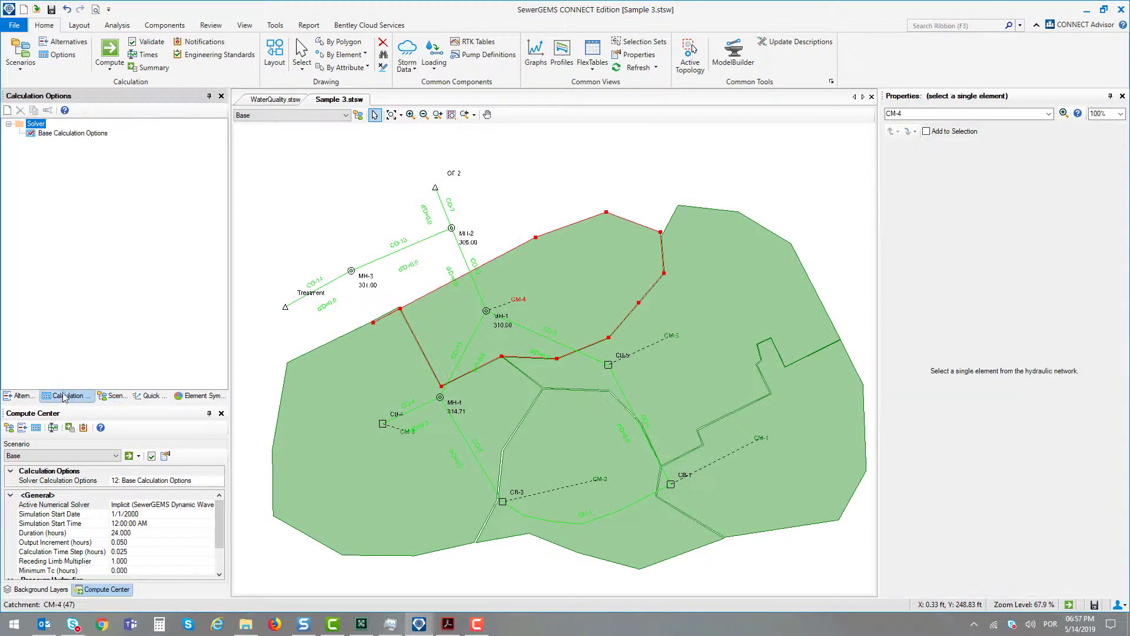
left_click(70, 133)
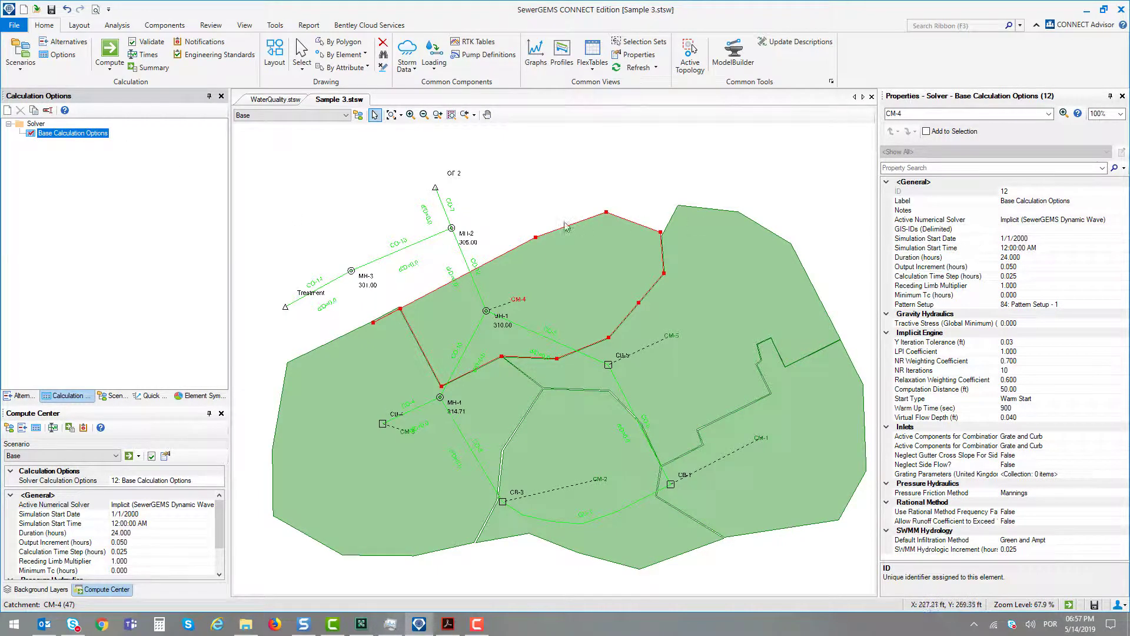
scroll(452, 203, "up", 2)
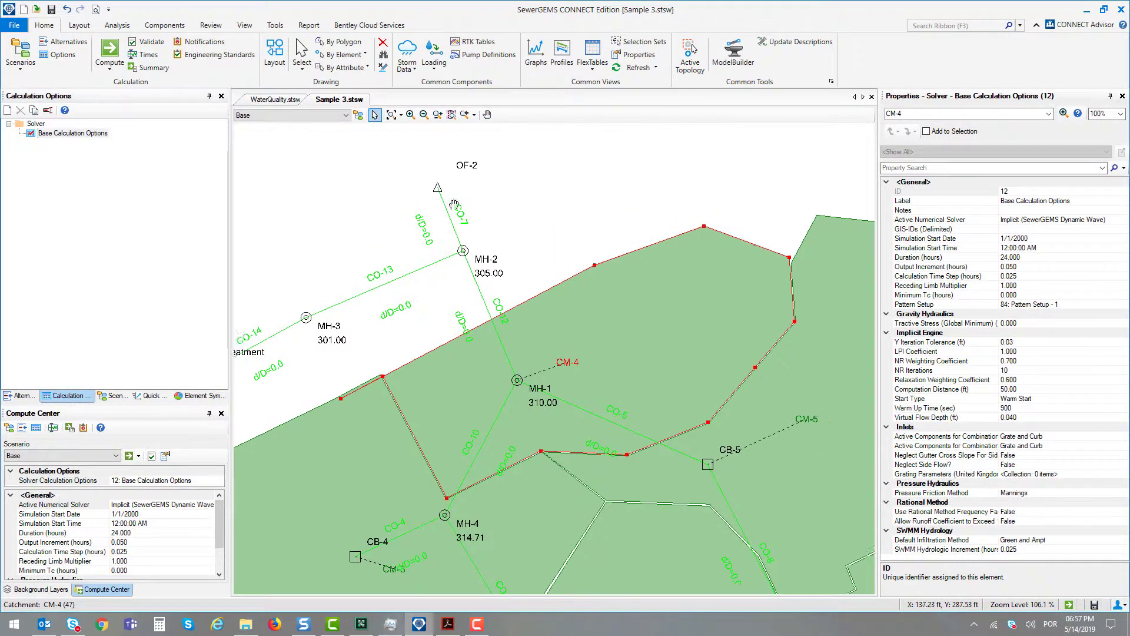
Zoom and pan the drawing around OF-2, MH-2, CO-7 and the Treatment outlet.
left_click_drag(454, 204, 591, 238)
scroll(591, 238, "up", 1)
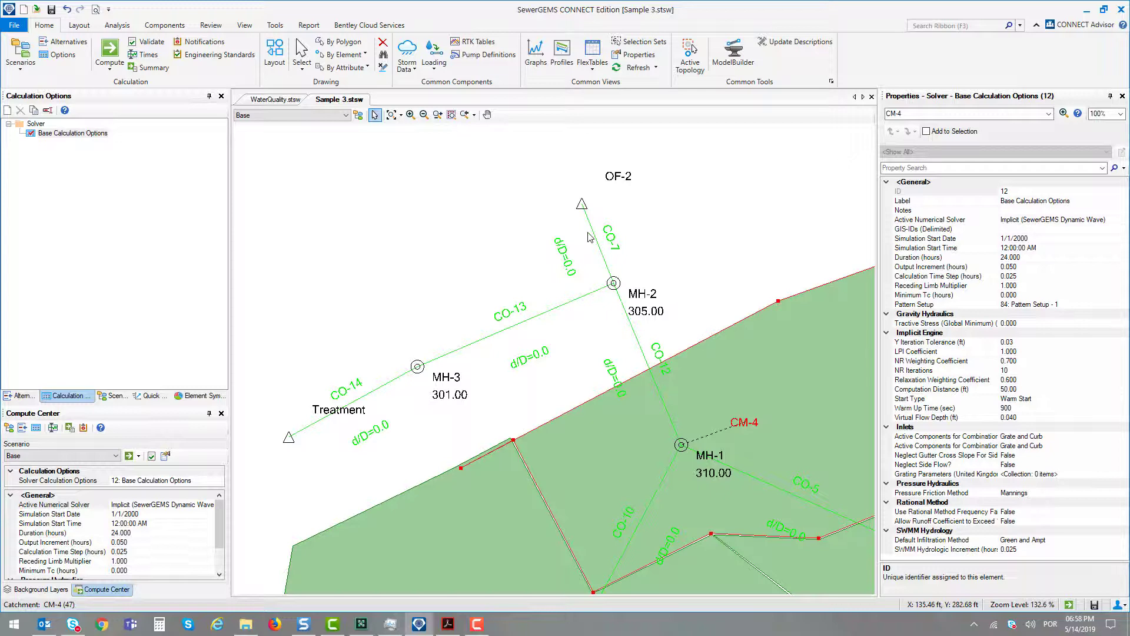
scroll(616, 289, "up", 2)
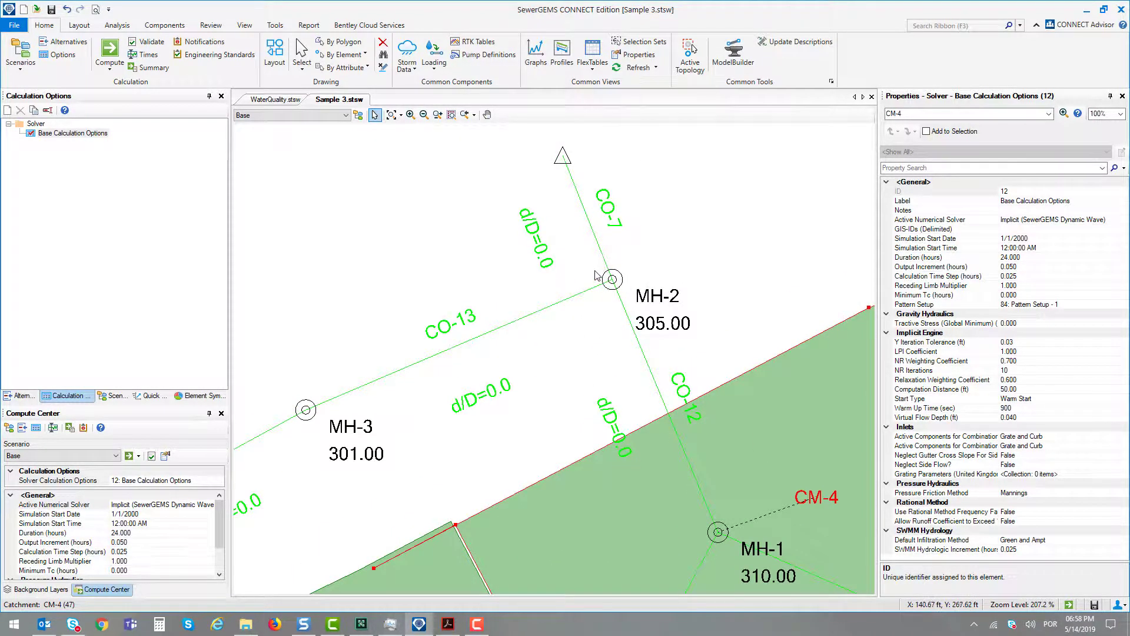
left_click_drag(614, 290, 613, 343)
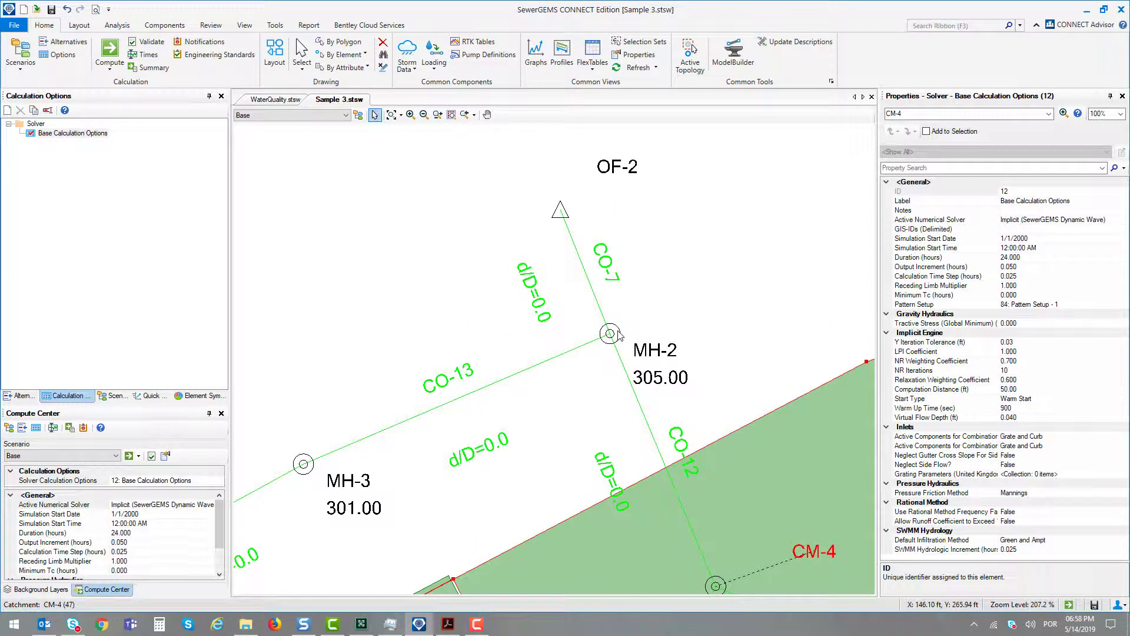
scroll(618, 335, "down", 2)
mouse_move(549, 337)
left_mouse_down()
mouse_move(644, 282)
mouse_move(657, 287)
left_mouse_up()
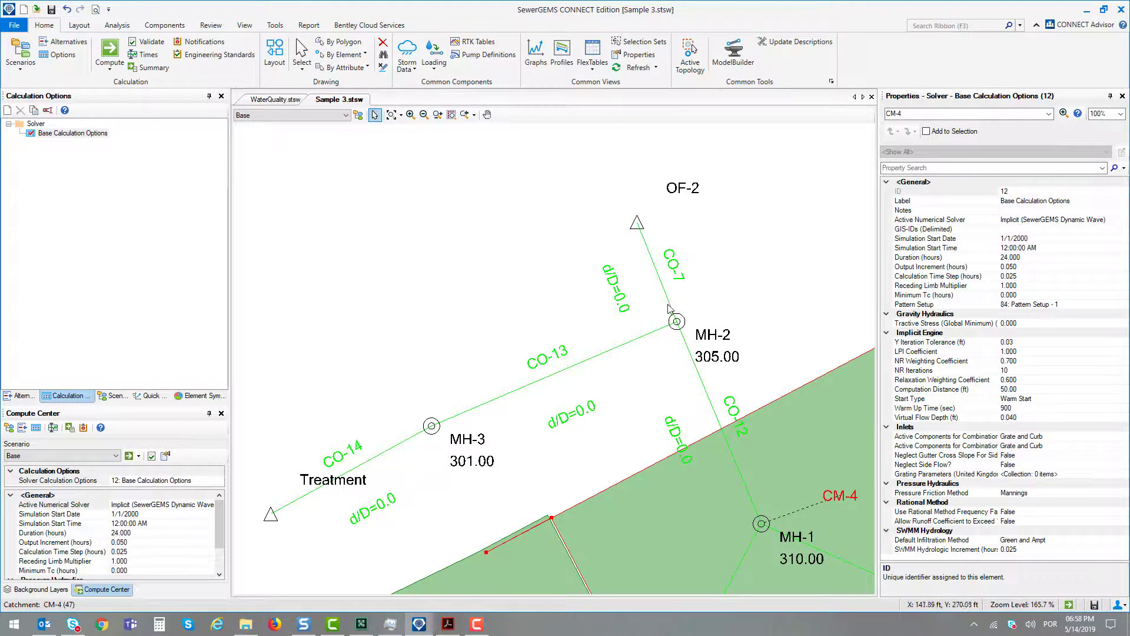
scroll(670, 305, "up", 1)
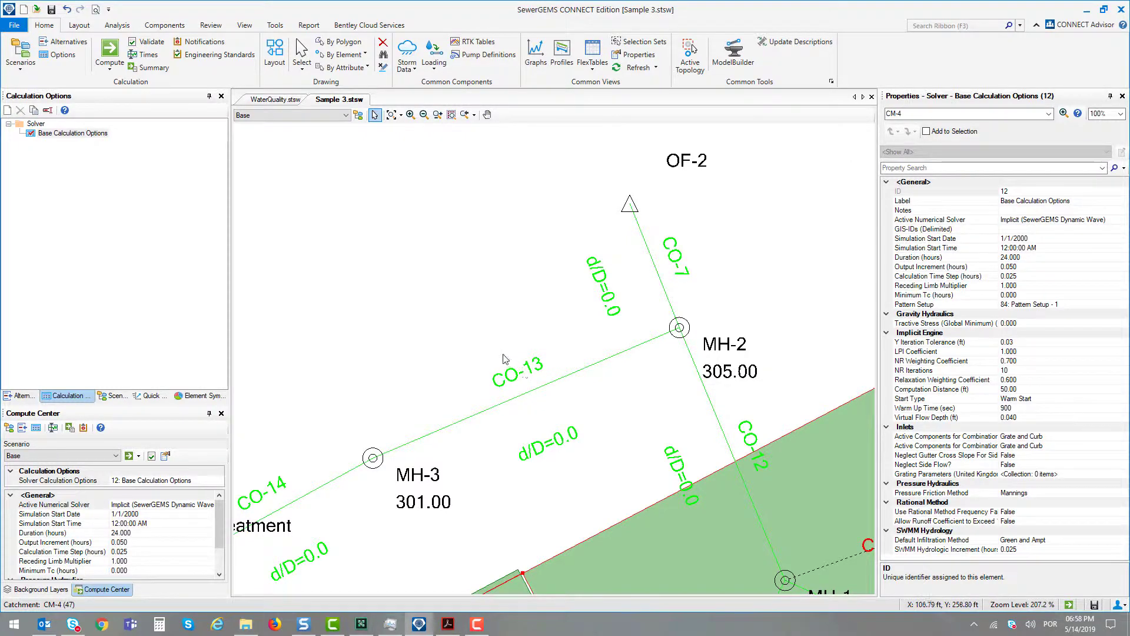
left_click_drag(503, 357, 587, 273)
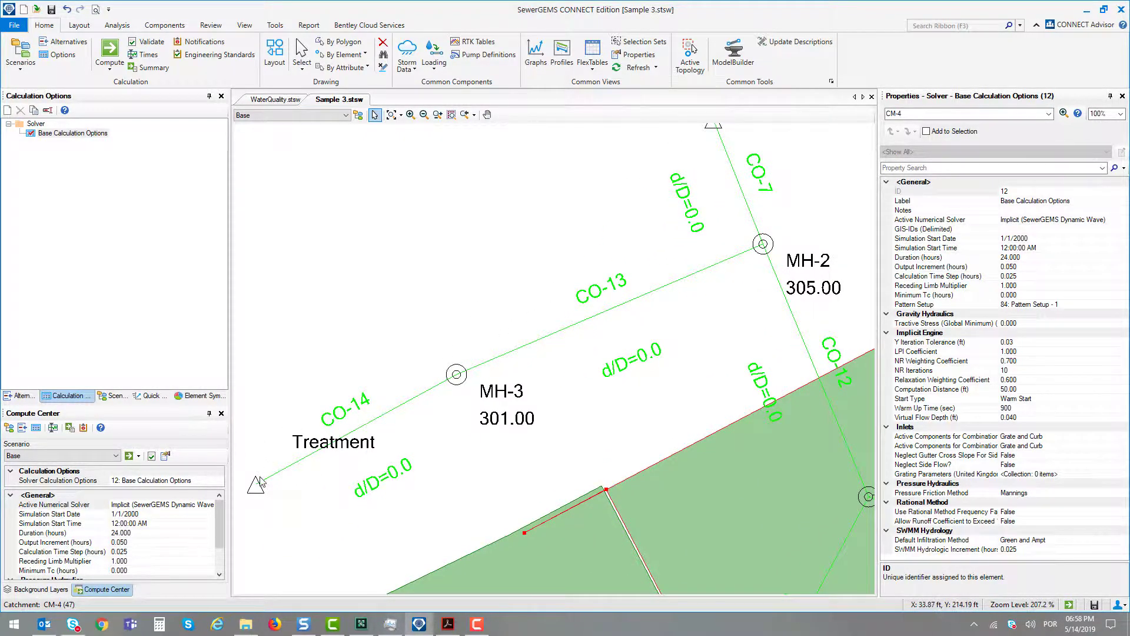
left_click_drag(274, 496, 366, 468)
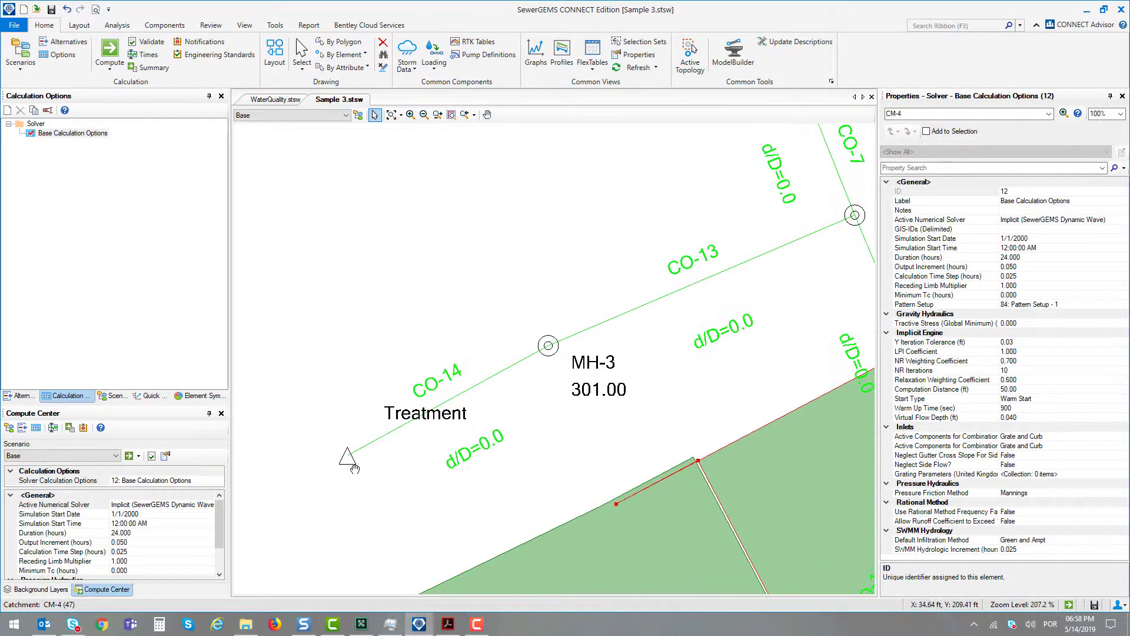
scroll(355, 479, "down", 1)
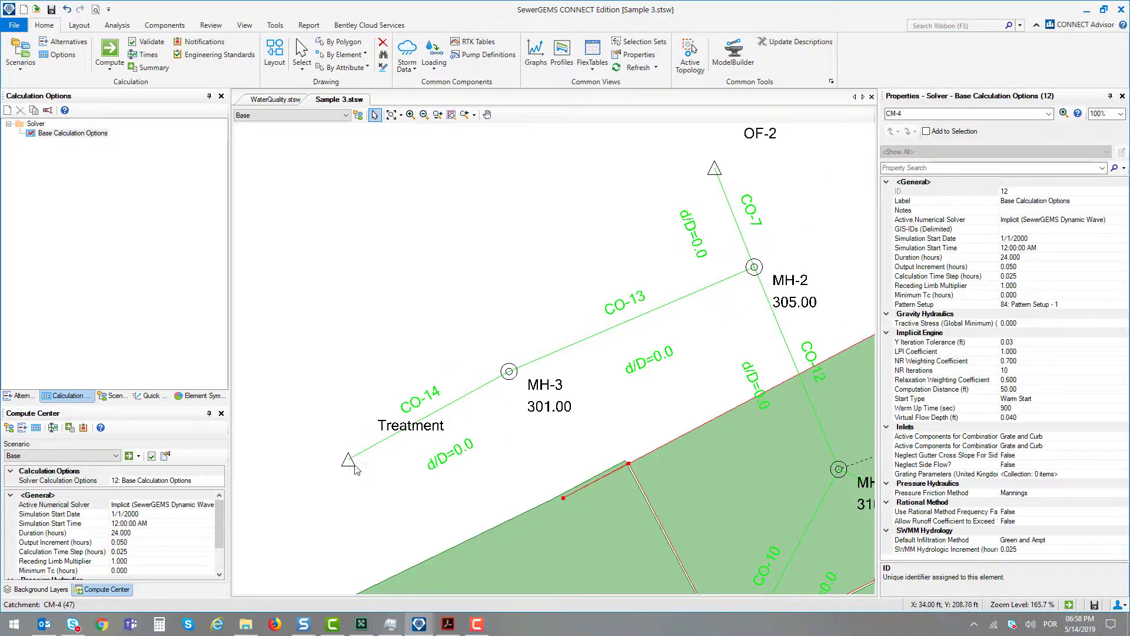
left_click_drag(722, 160, 508, 344)
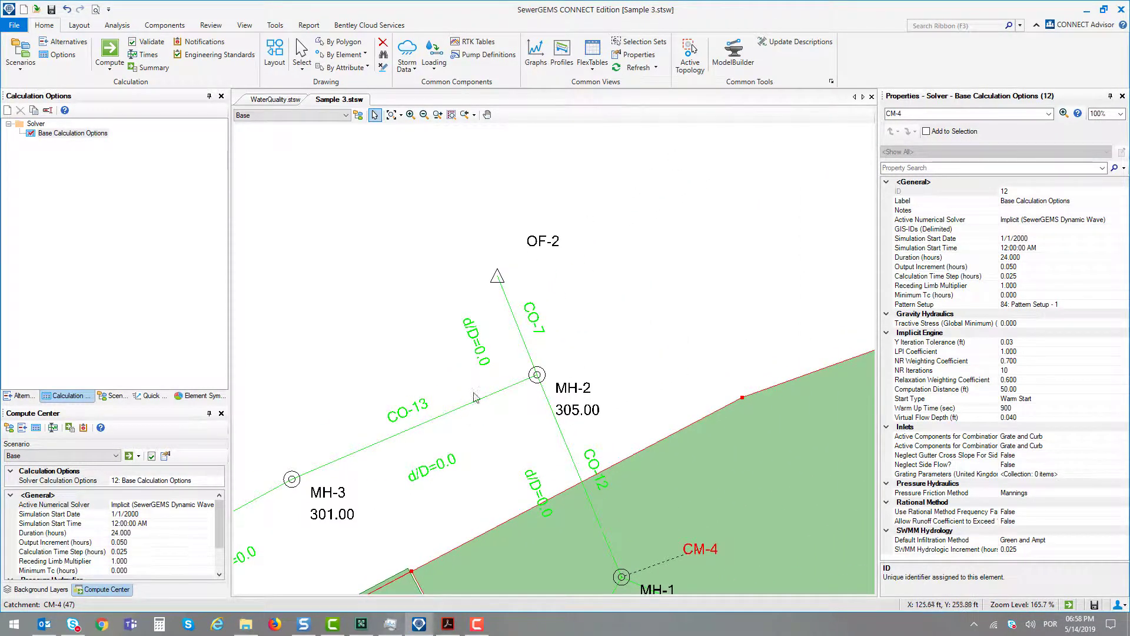
left_click(527, 350)
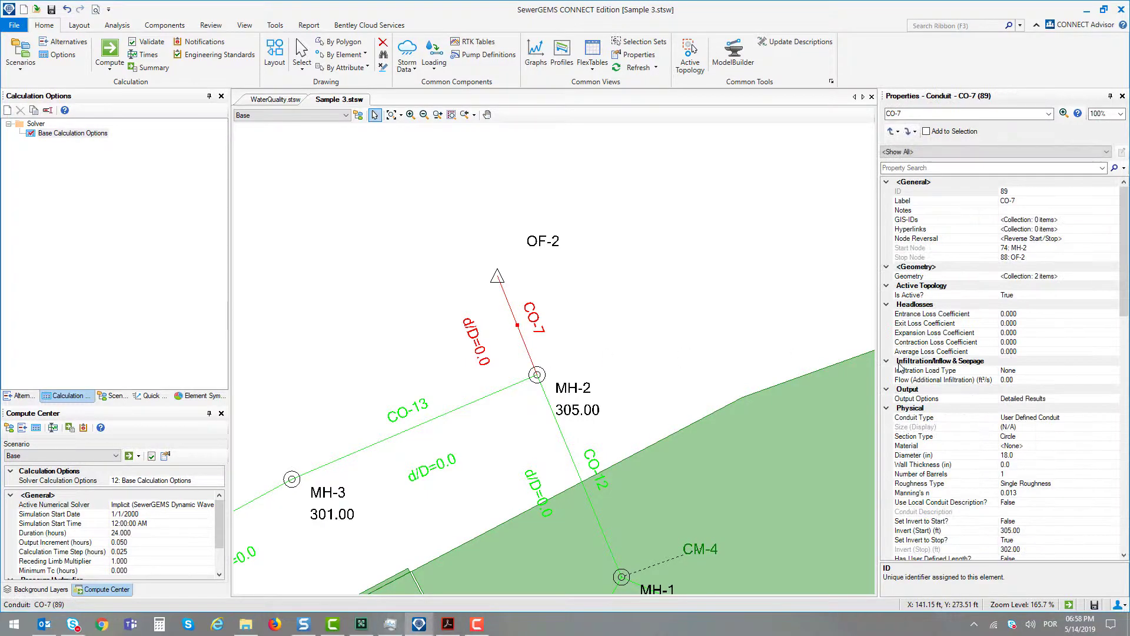
scroll(961, 416, "down", 5)
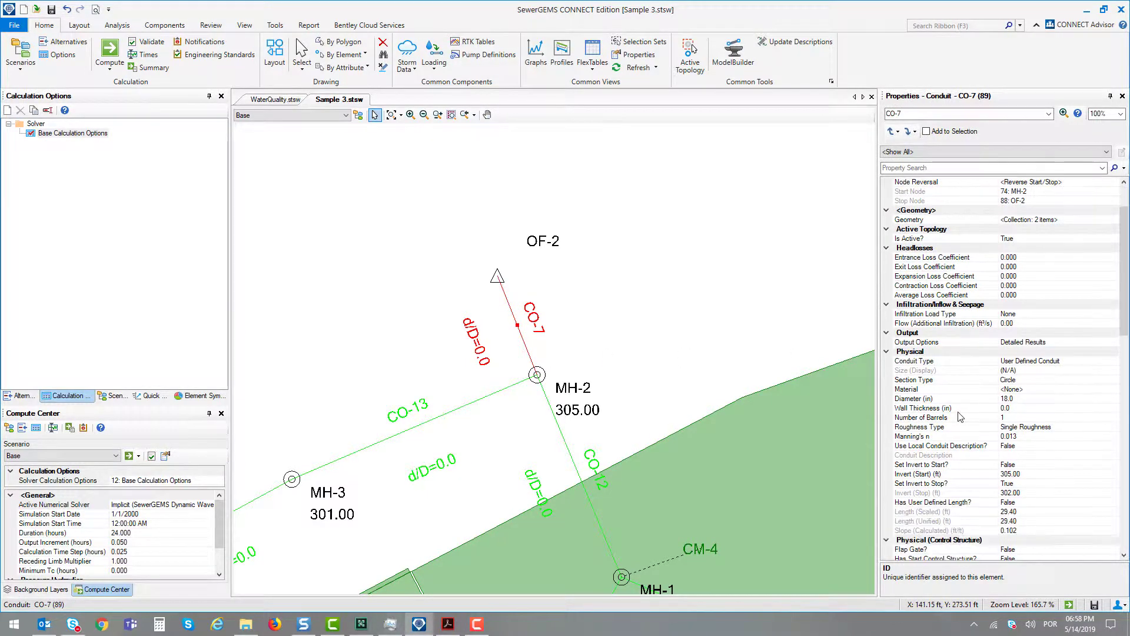
scroll(959, 415, "down", 4)
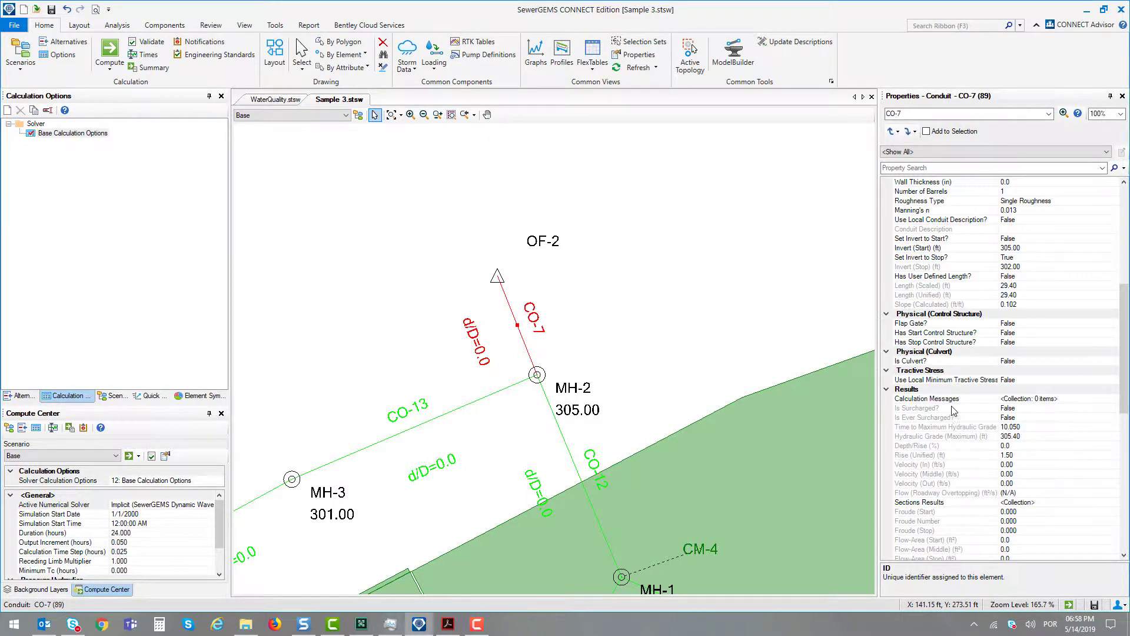
scroll(954, 412, "down", 2)
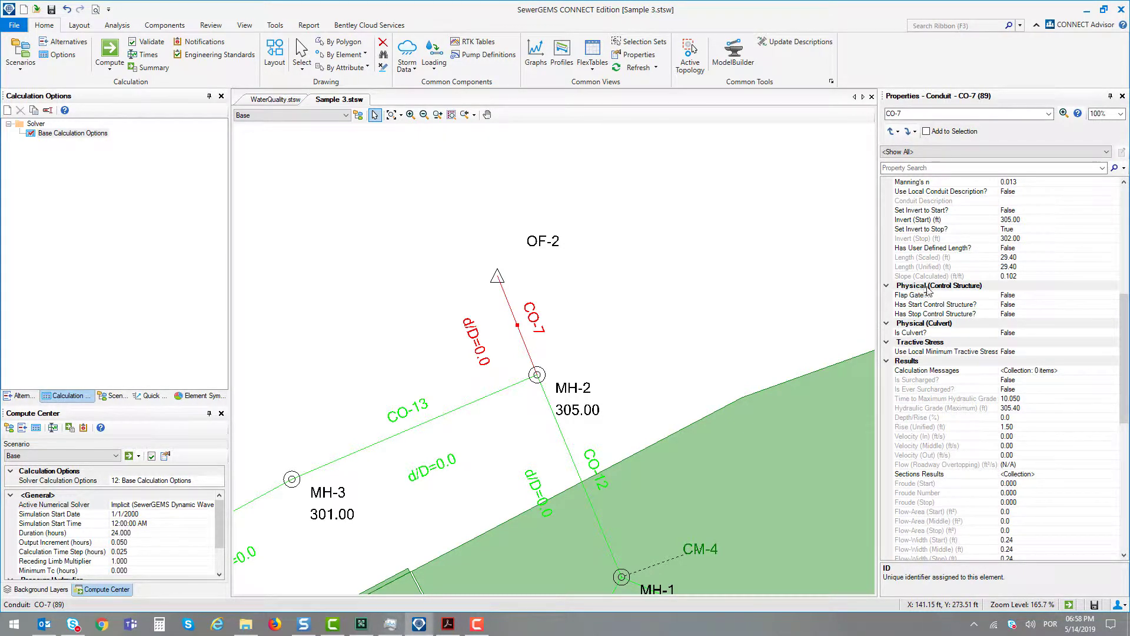
left_click(922, 306)
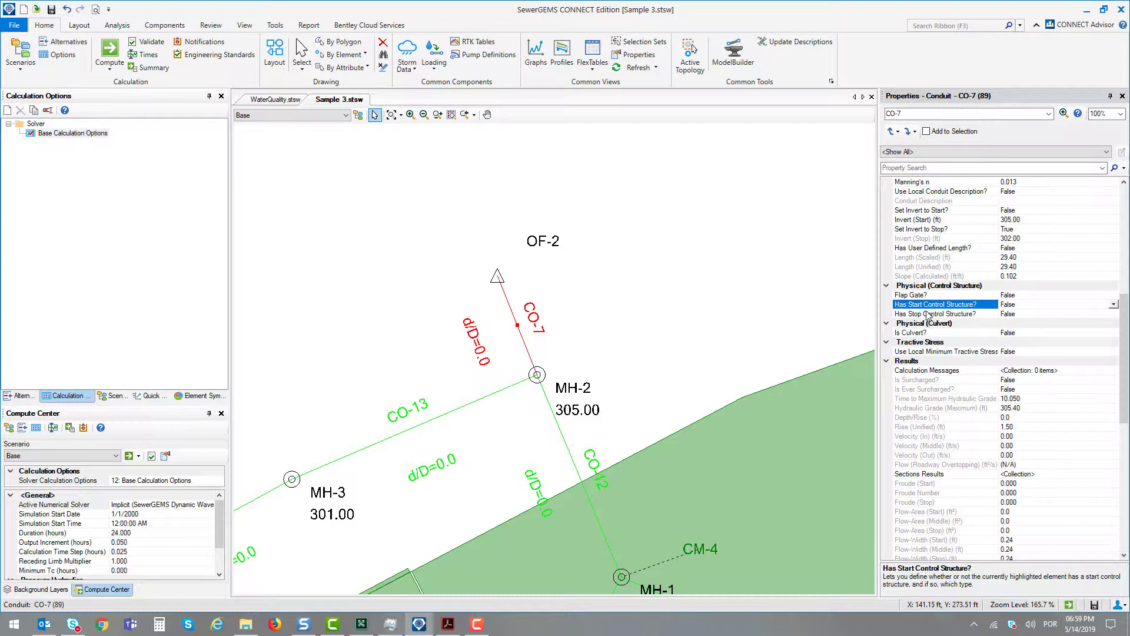
left_click(926, 314)
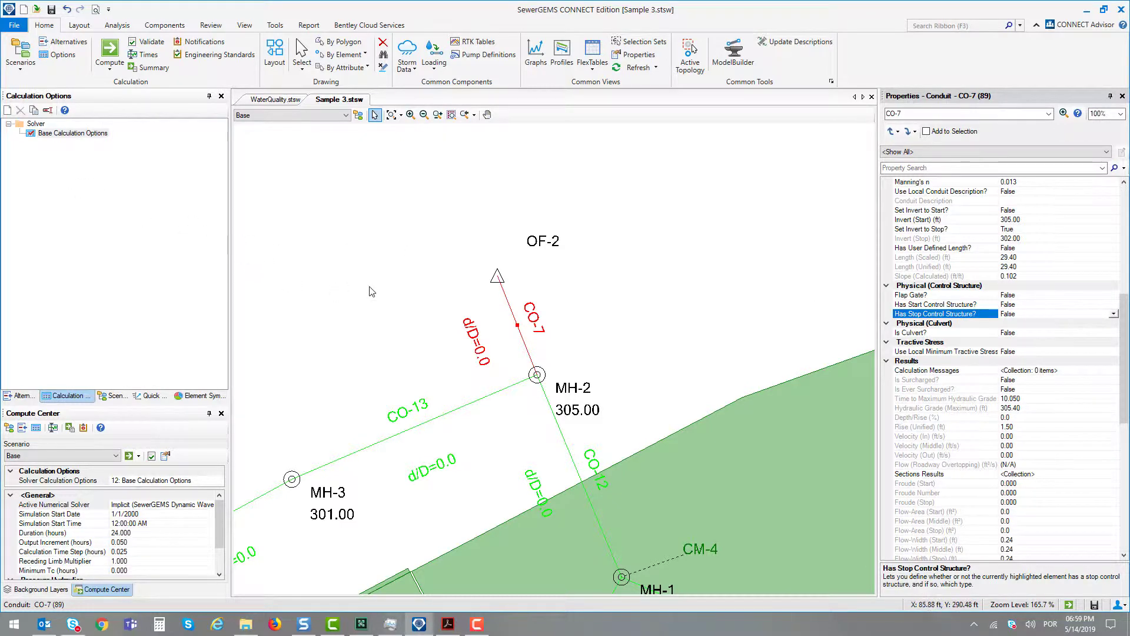
left_click_drag(318, 269, 355, 265)
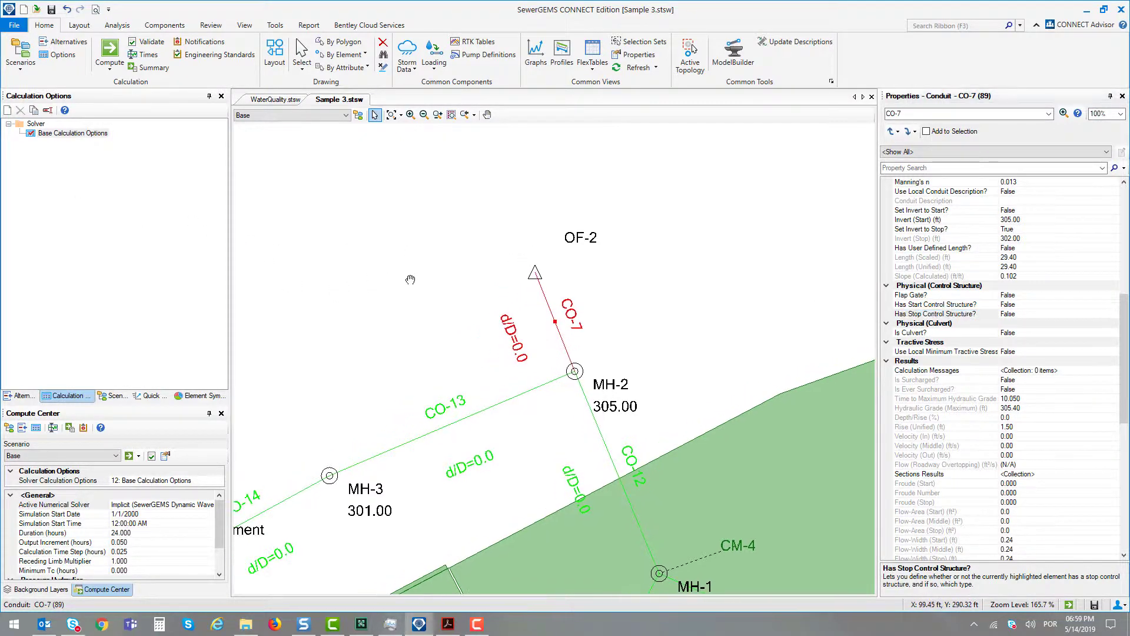
Make 'With control structure' the active scenario and center the view on CO-7 and MH-2.
left_click(274, 116)
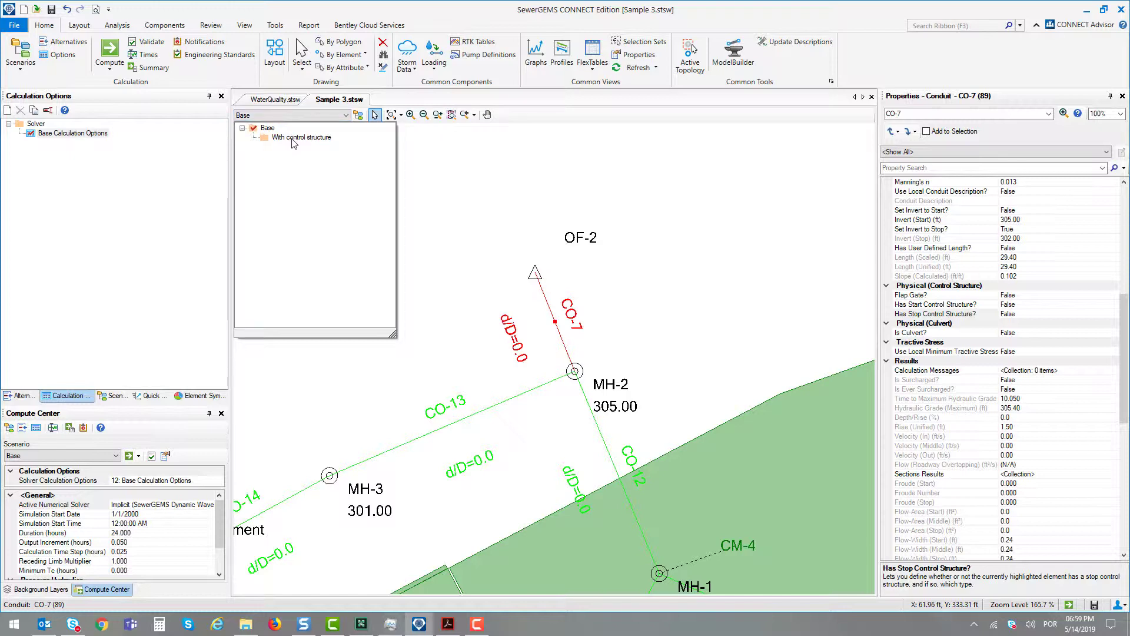
left_click(298, 139)
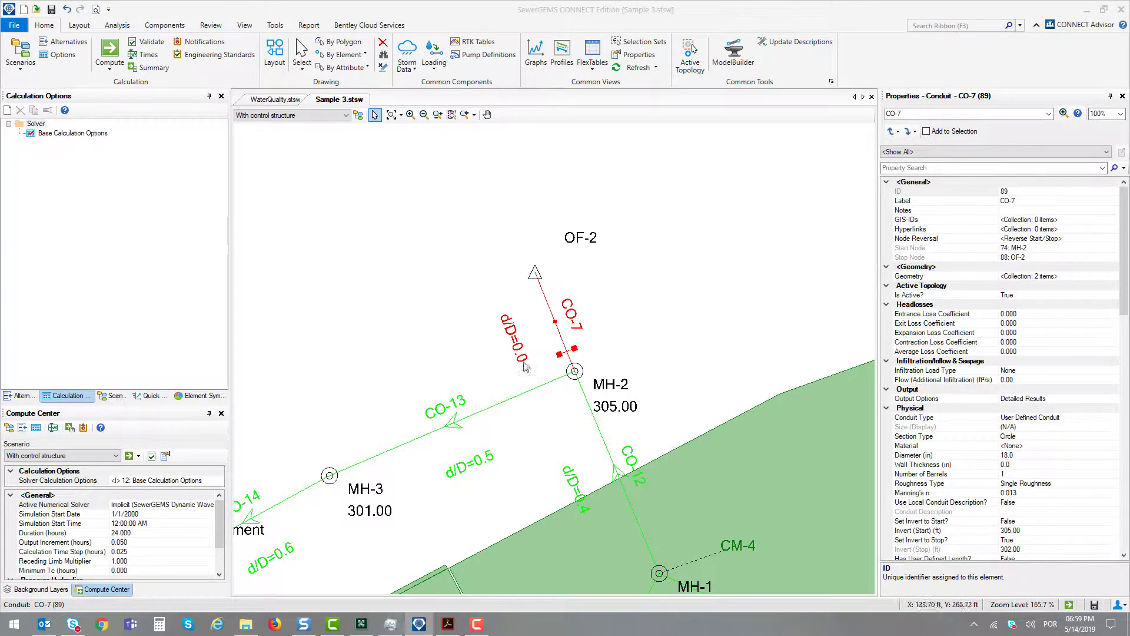
scroll(579, 353, "up", 2)
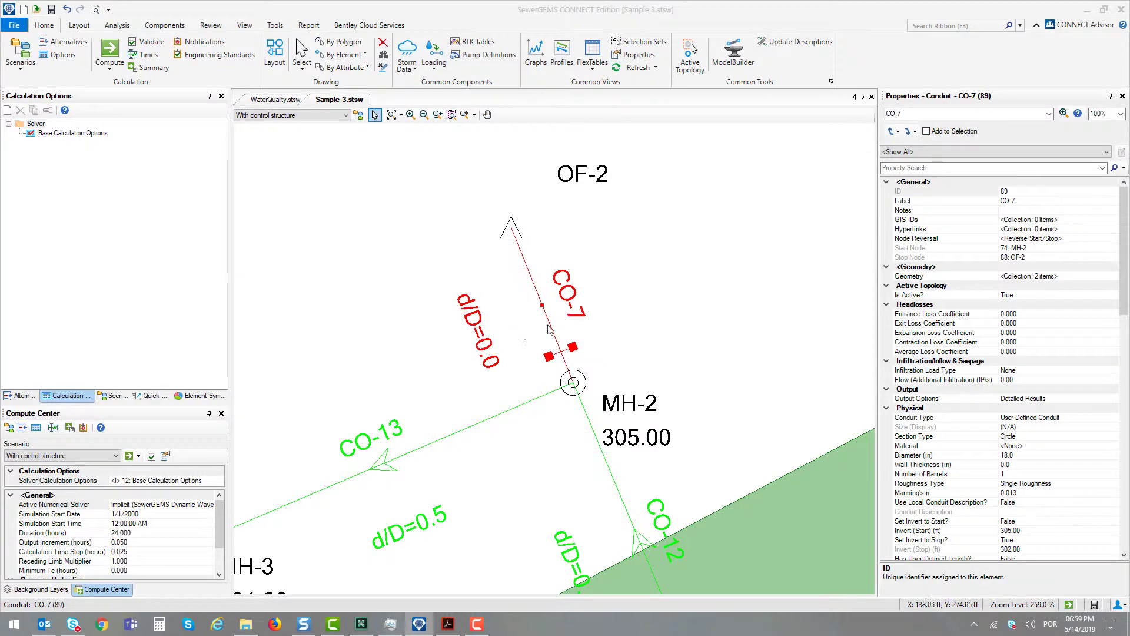
left_click_drag(551, 327, 503, 325)
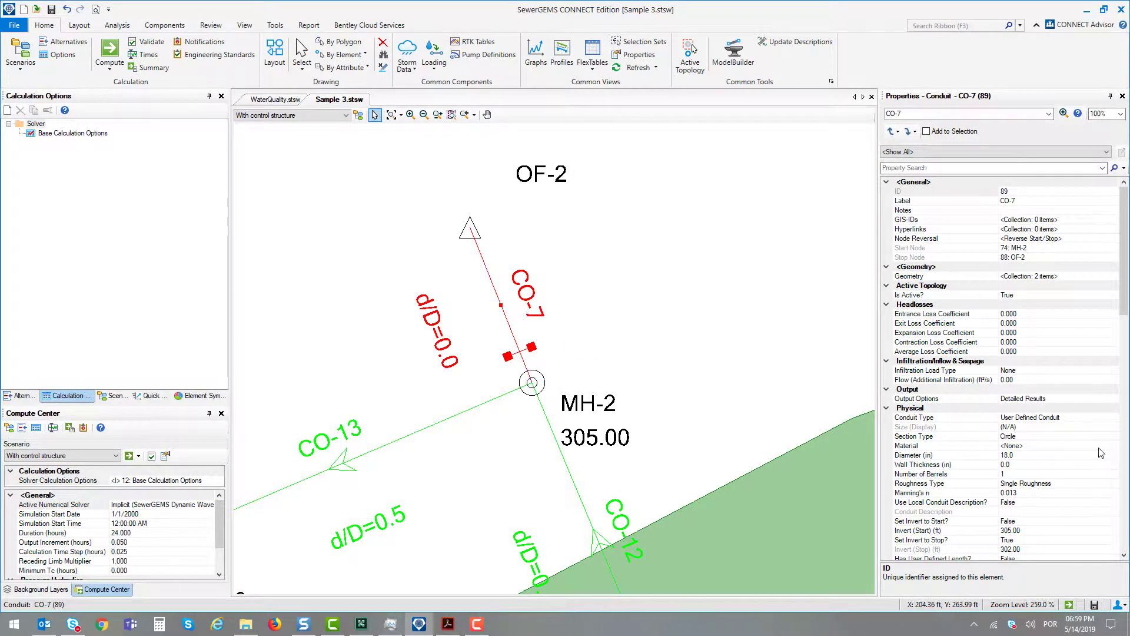
Enable CO-7's start control structure and list its choices, currently 52: WEIR 305.50.
scroll(1101, 453, "down", 4)
scroll(1101, 453, "down", 3)
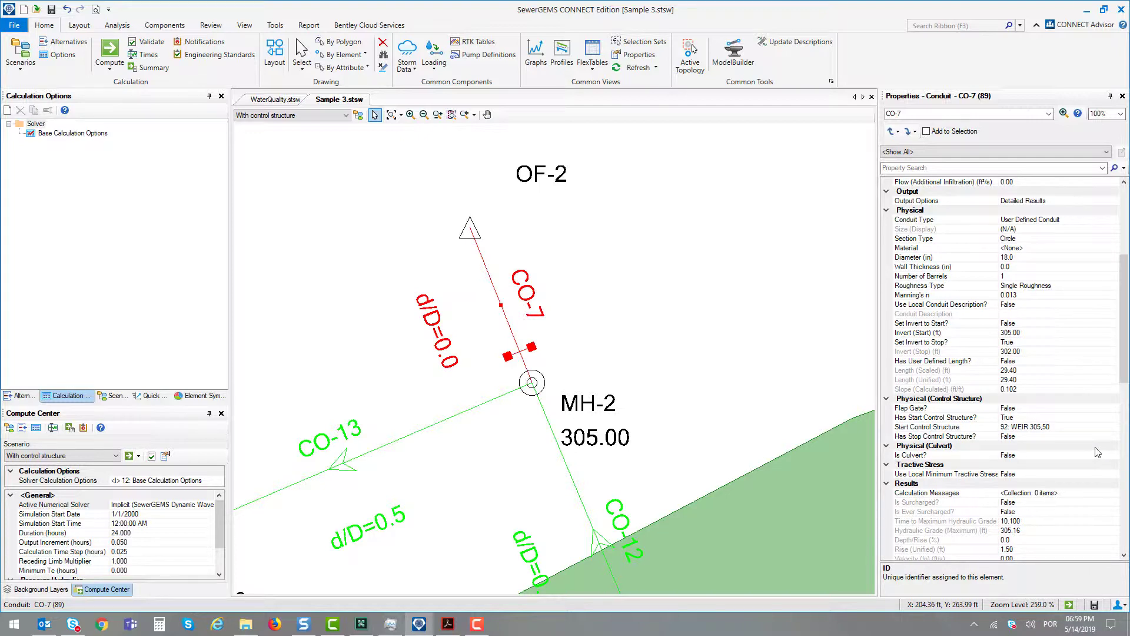
left_click(938, 418)
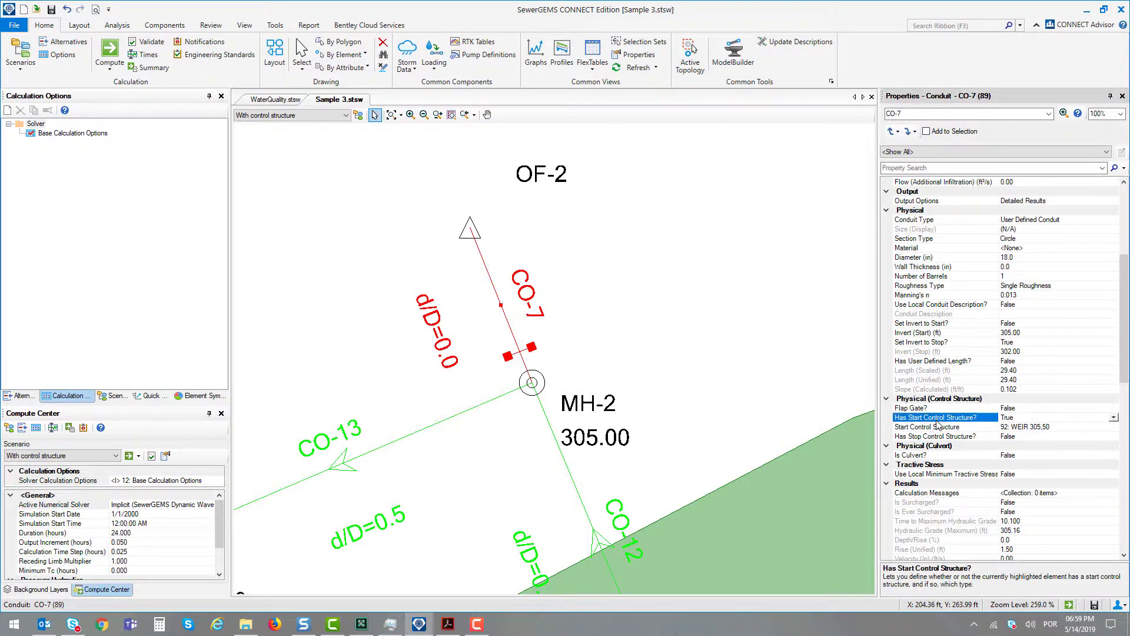
left_click(984, 430)
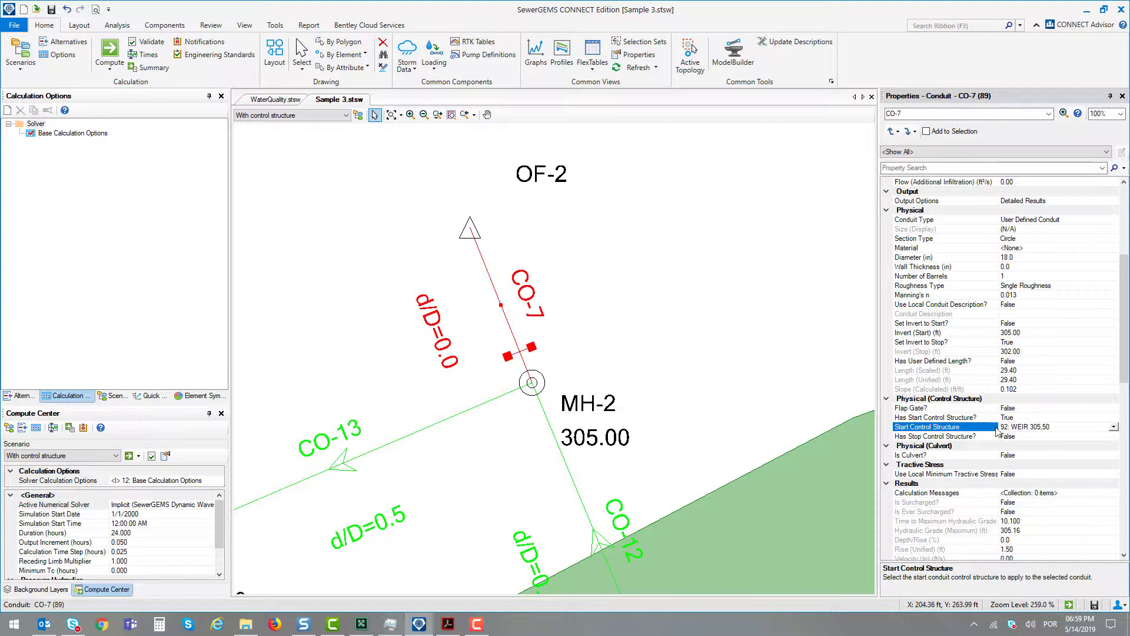
left_click(1113, 427)
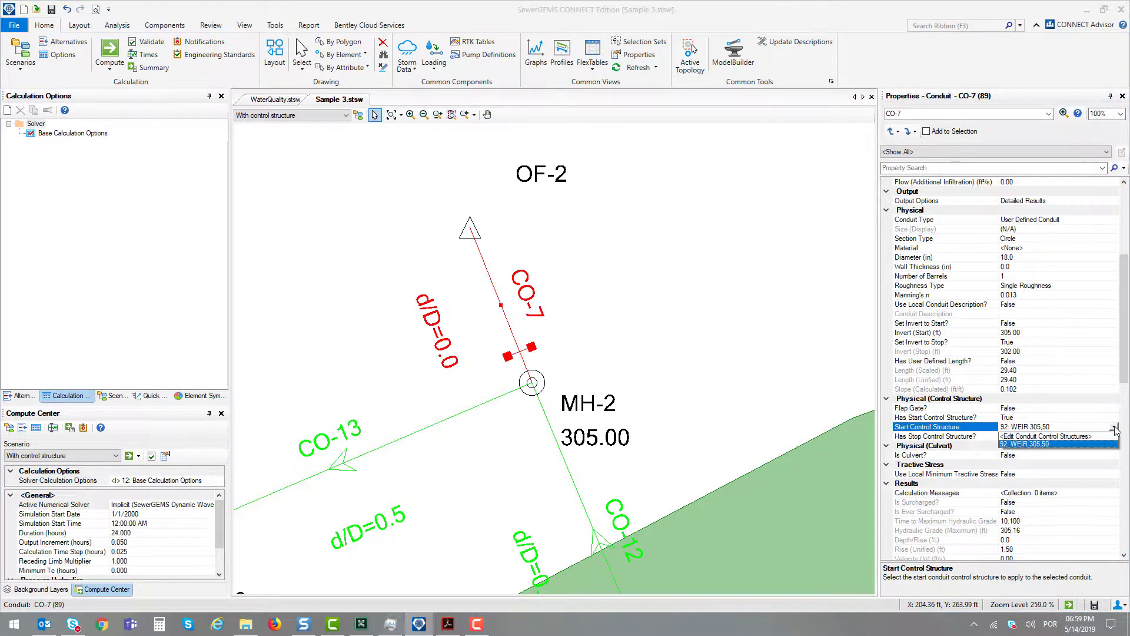
left_click(1013, 437)
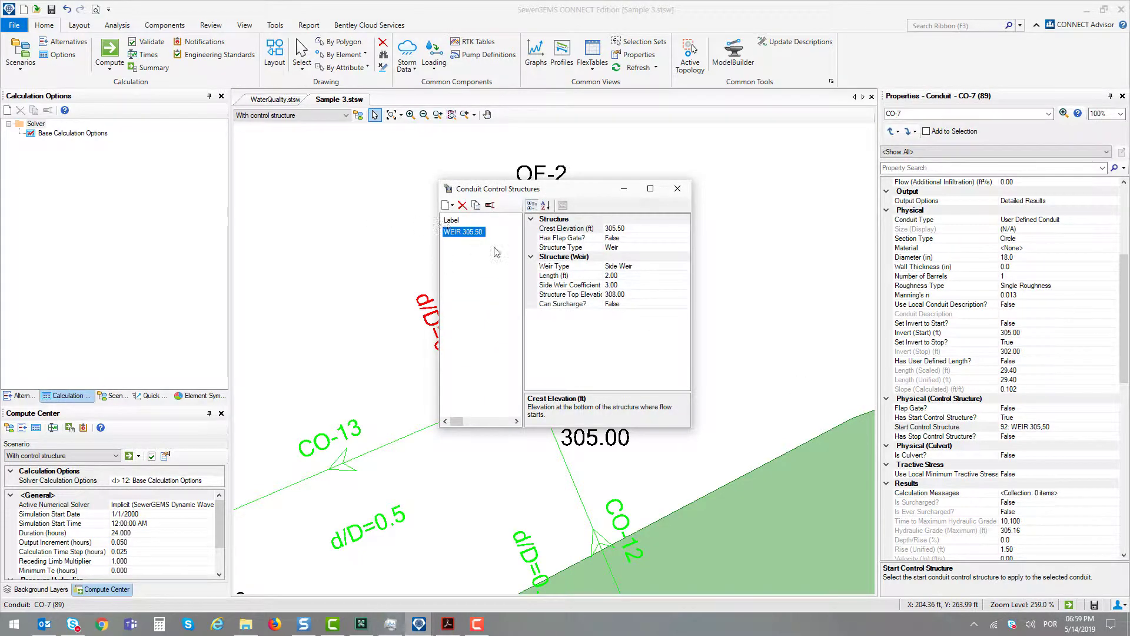
left_click_drag(488, 195, 548, 150)
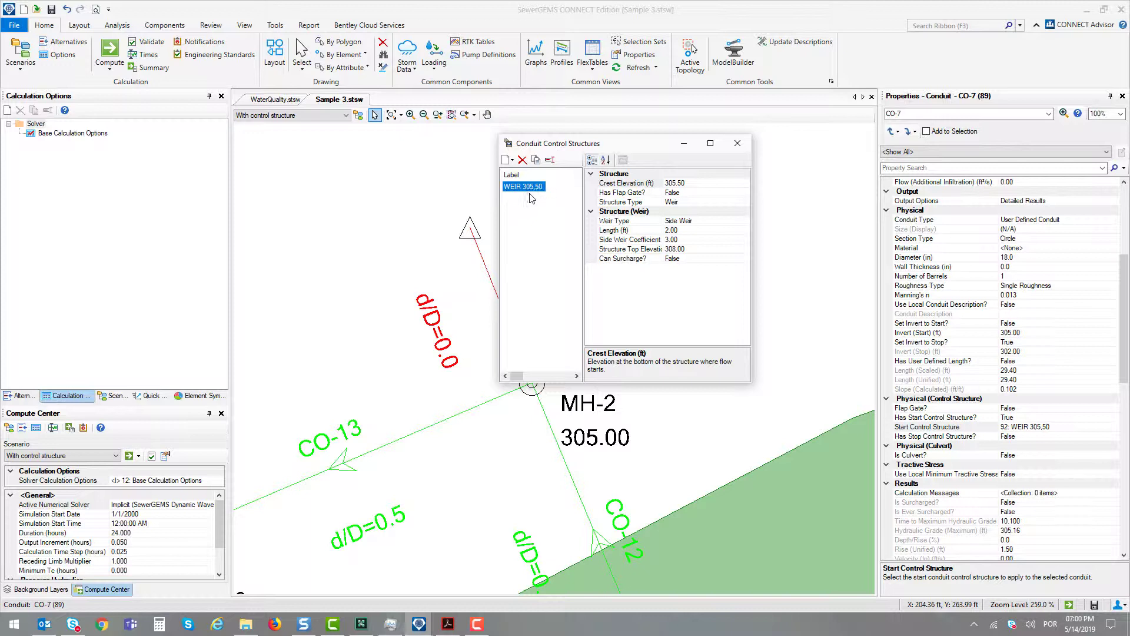
left_click(623, 186)
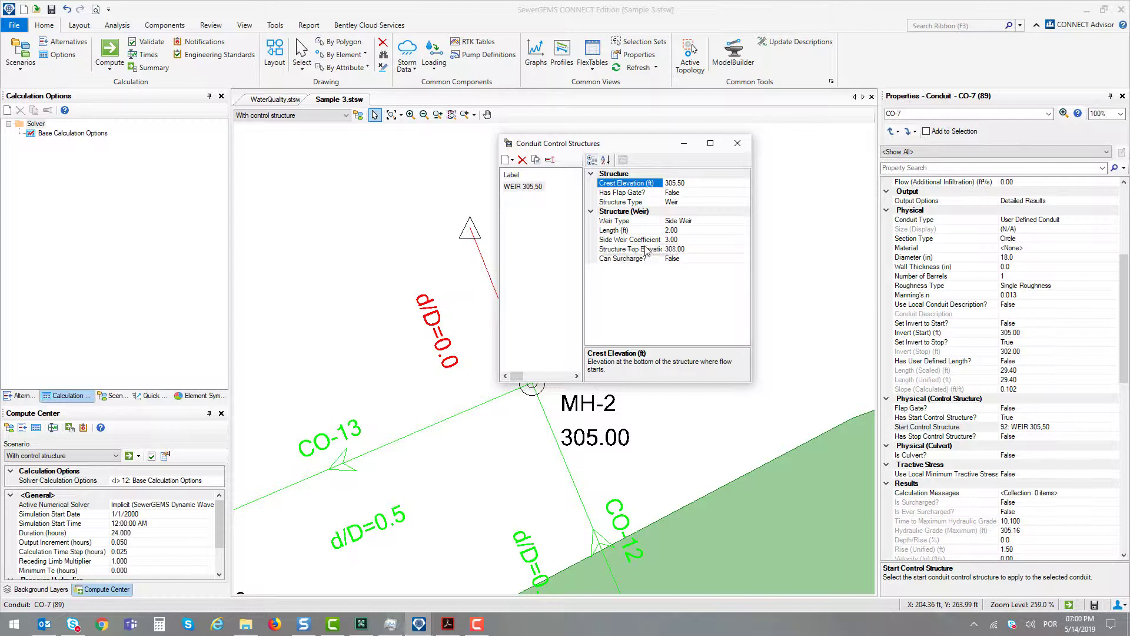
left_click(641, 230)
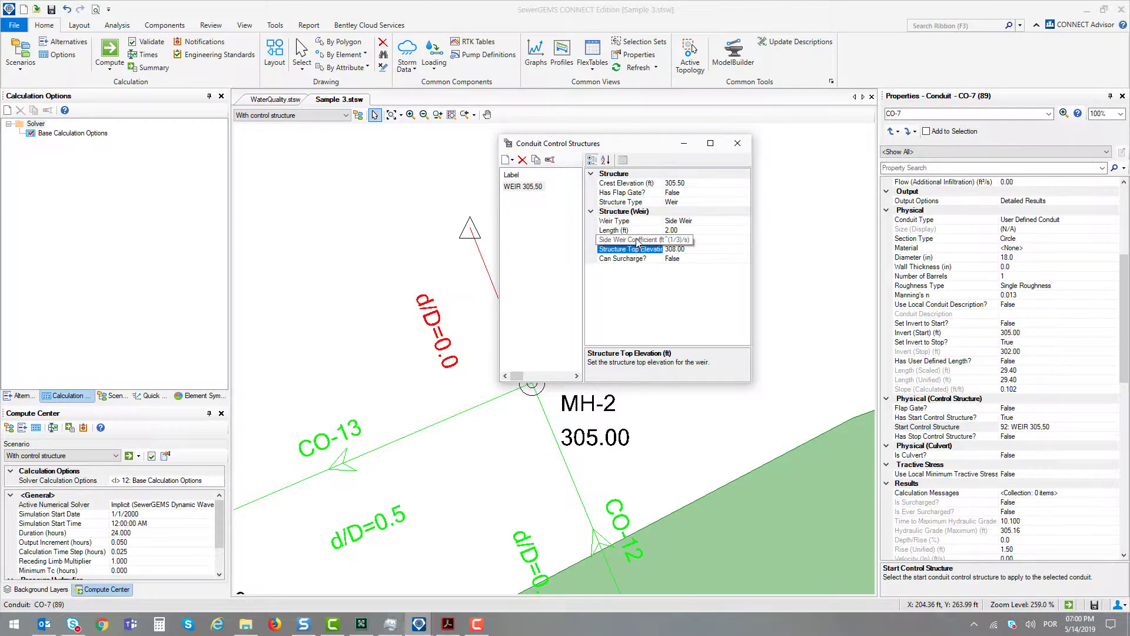
left_click(638, 240)
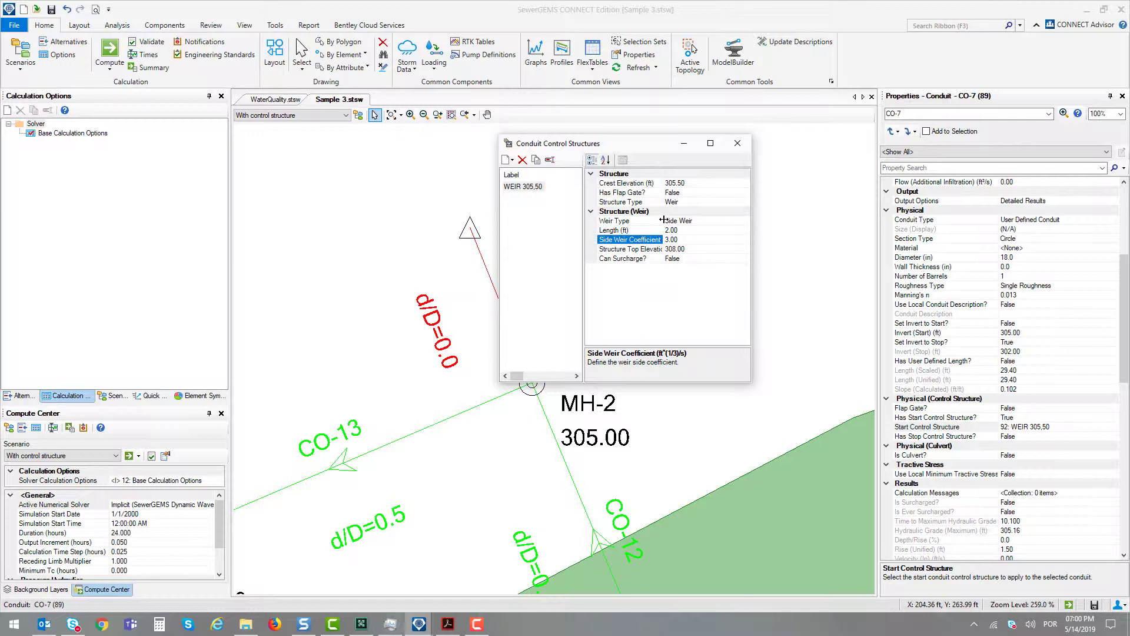
left_click_drag(663, 219, 667, 220)
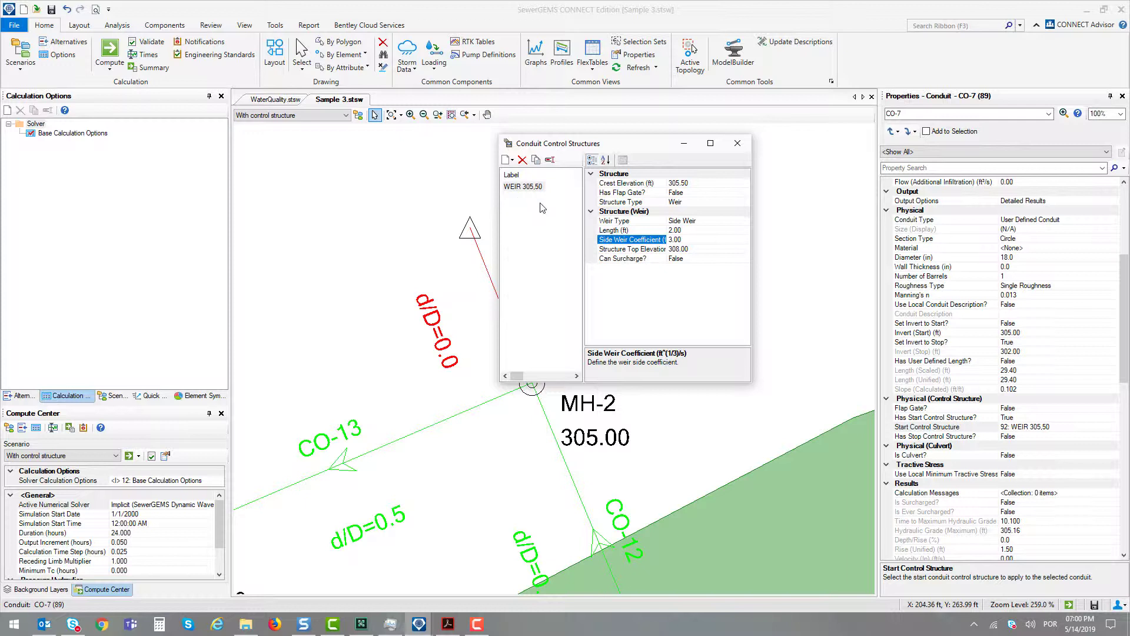
left_click(506, 161)
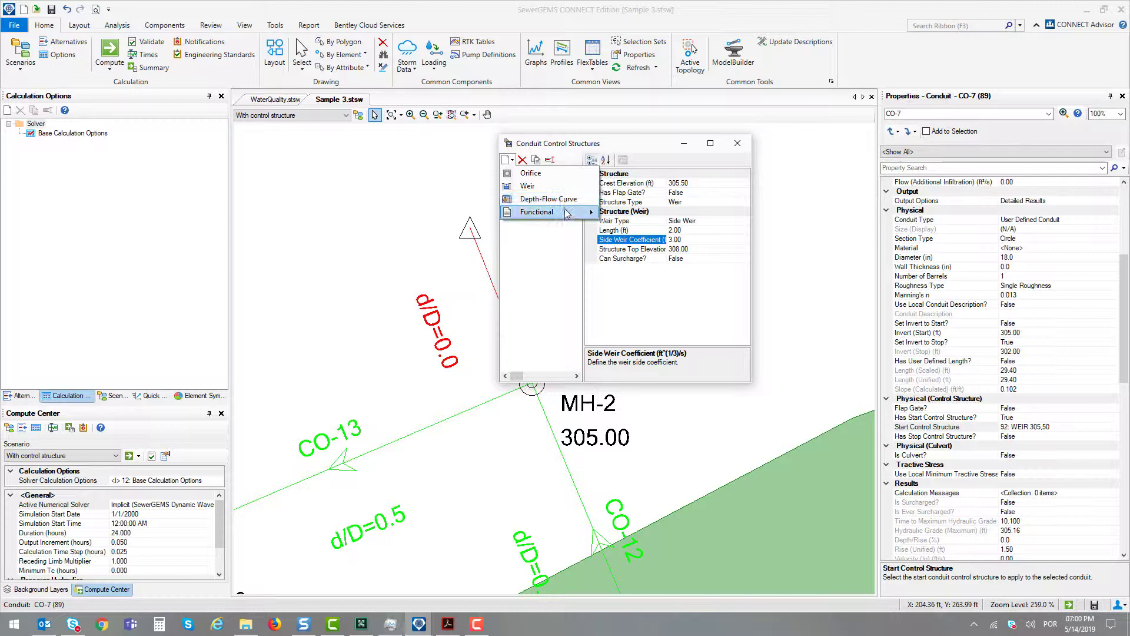
left_click(576, 148)
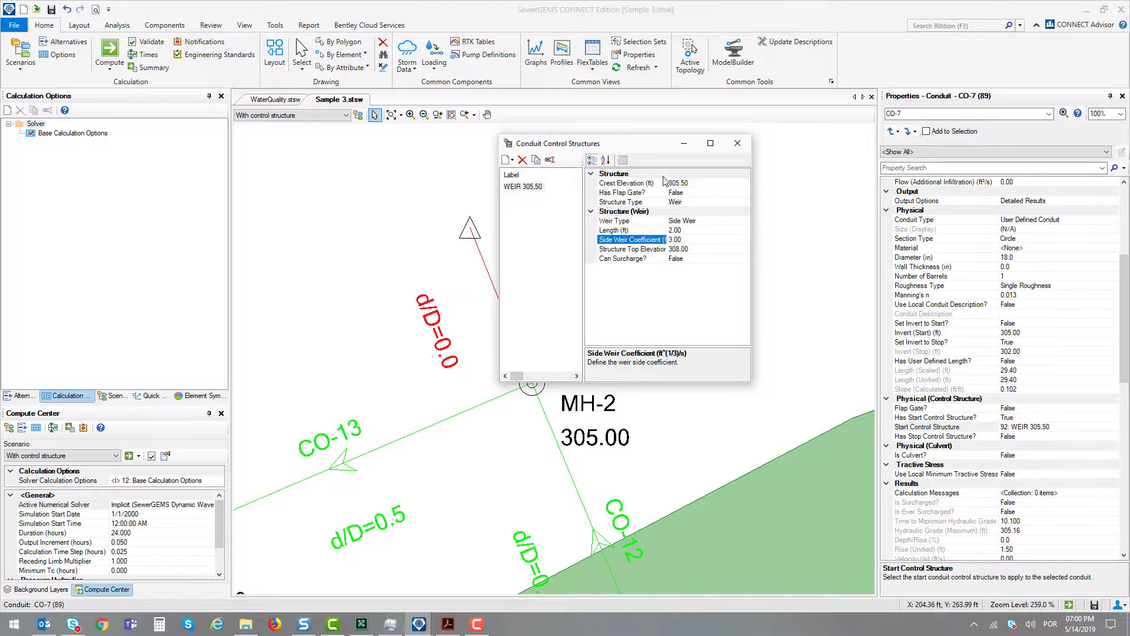
left_click(737, 143)
scroll(637, 242, "down", 3)
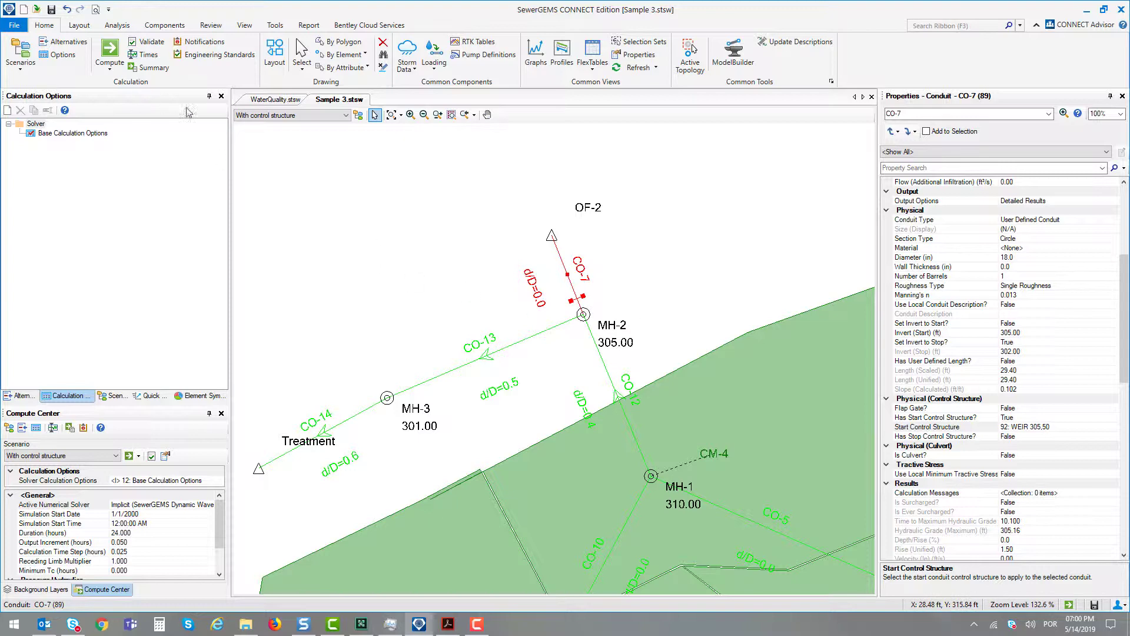
Pick the With control structure scenario and open the Compute options for Batch Compute.
left_click(111, 396)
left_click(64, 134)
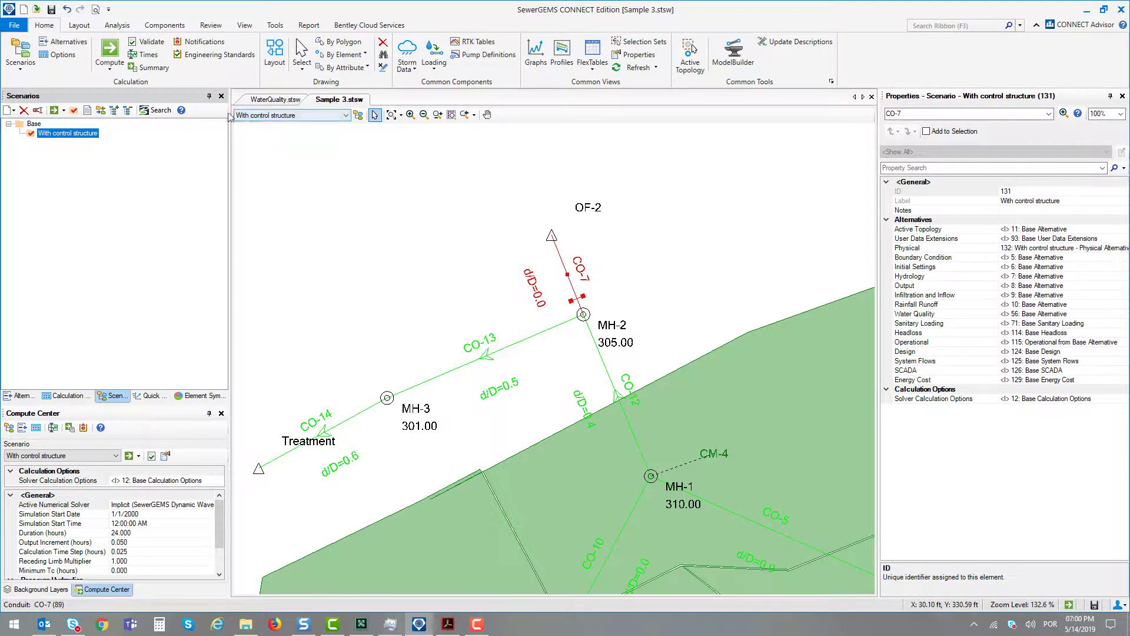
left_click(108, 72)
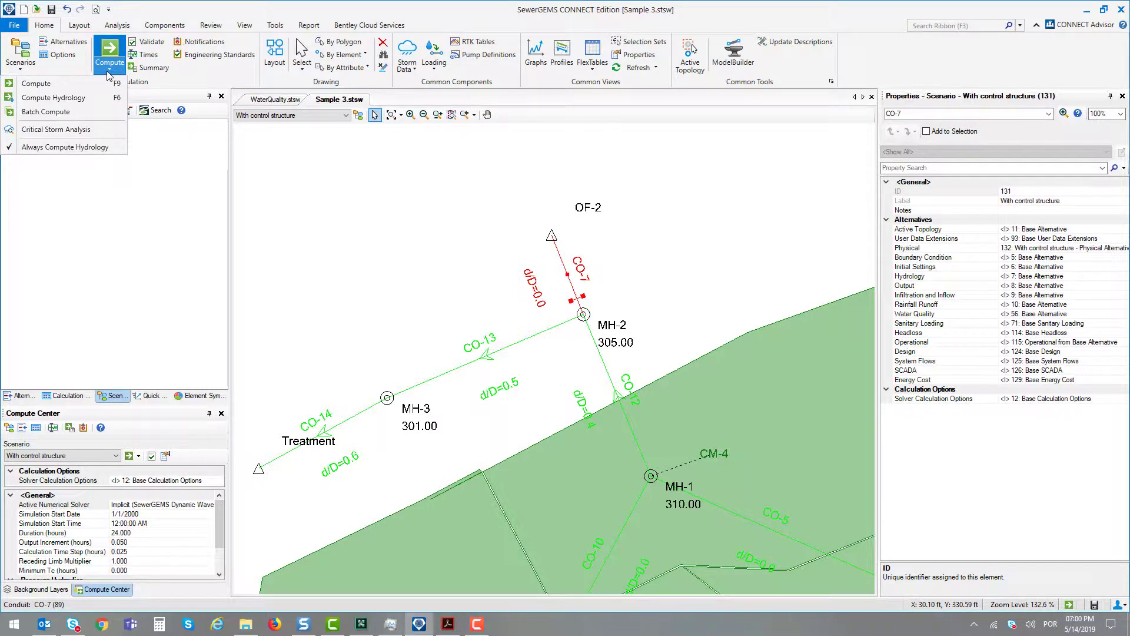
Batch compute the Base and With control structure scenarios and dismiss the completion message.
left_click(85, 115)
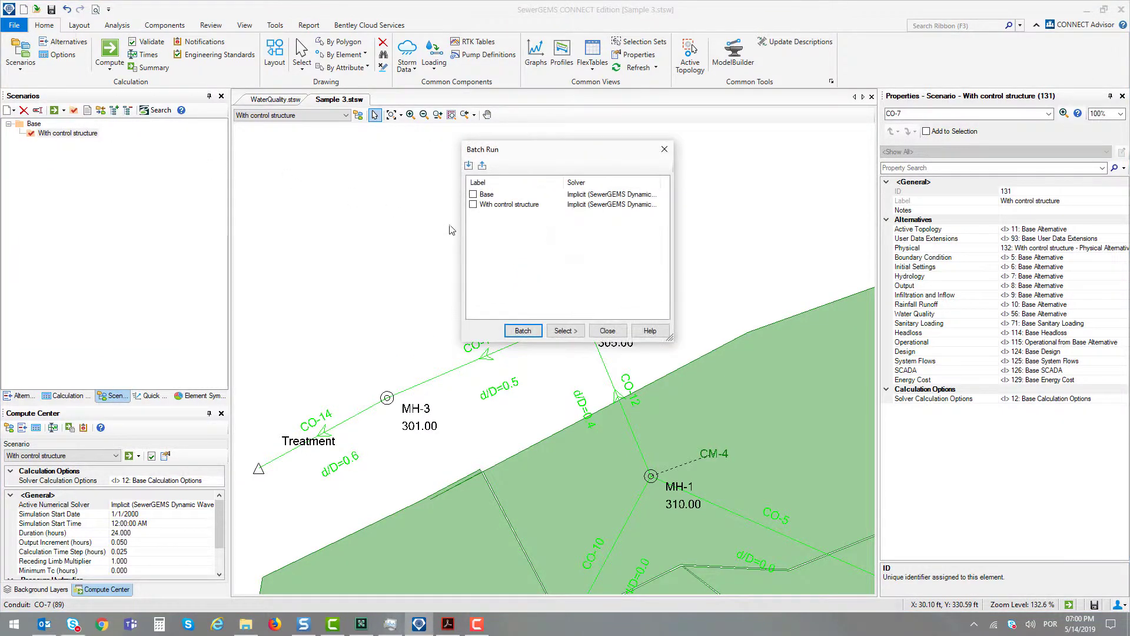
left_click(474, 195)
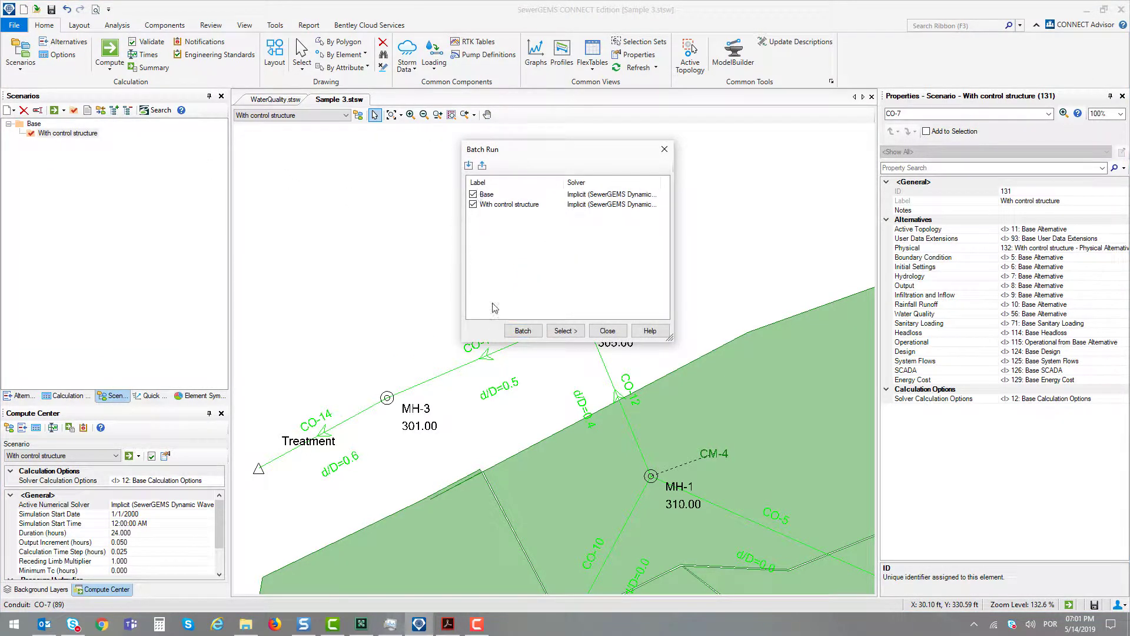
left_click(528, 331)
left_click(557, 353)
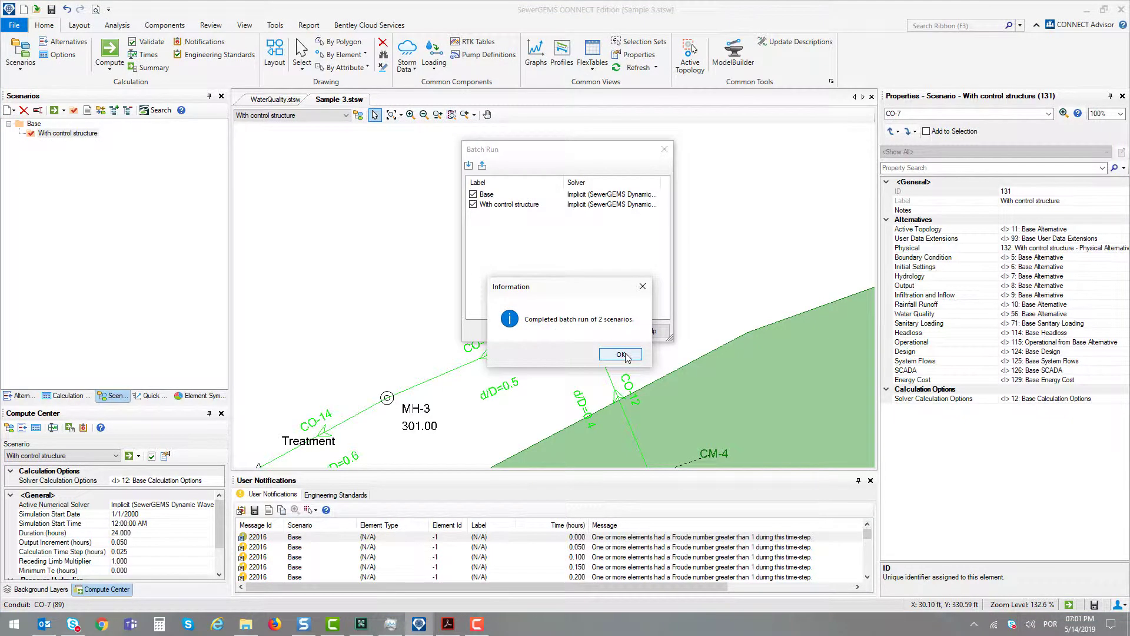
left_click(620, 353)
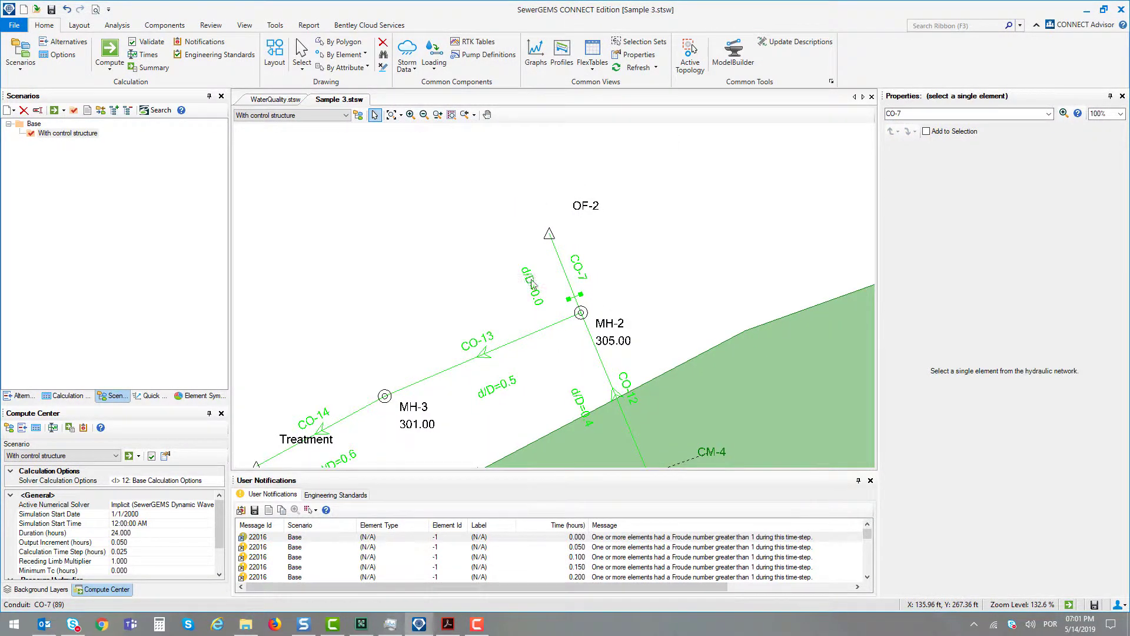
Zoom to MH-2 and select conduits CO-13 and CO-7 together.
left_click_drag(561, 309, 535, 280)
scroll(509, 320, "down", 3)
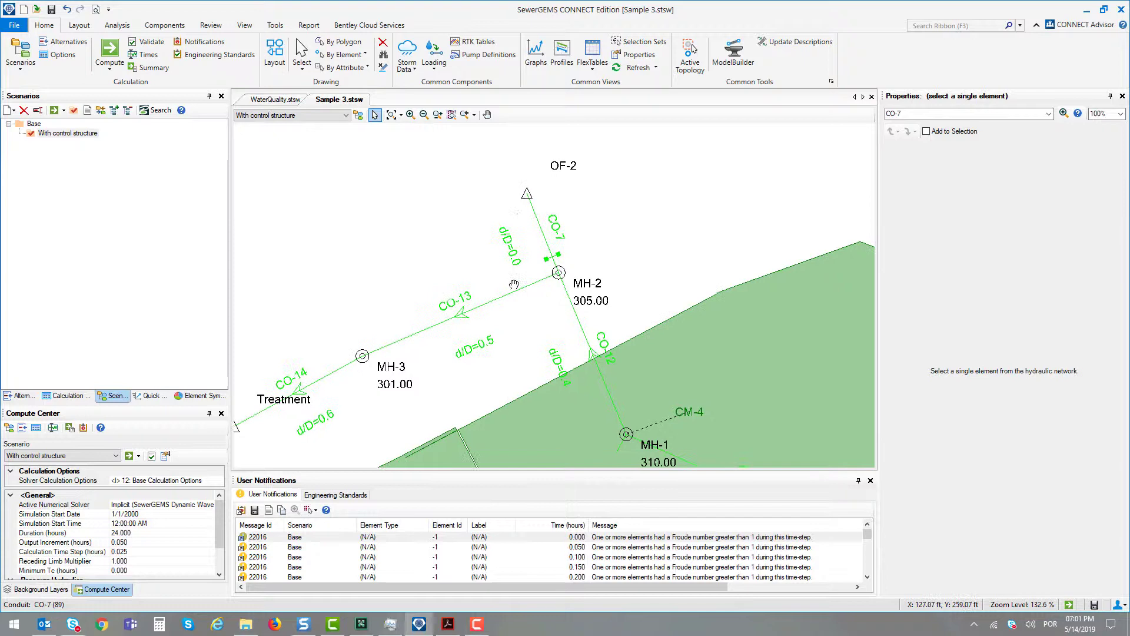
scroll(548, 313, "up", 4)
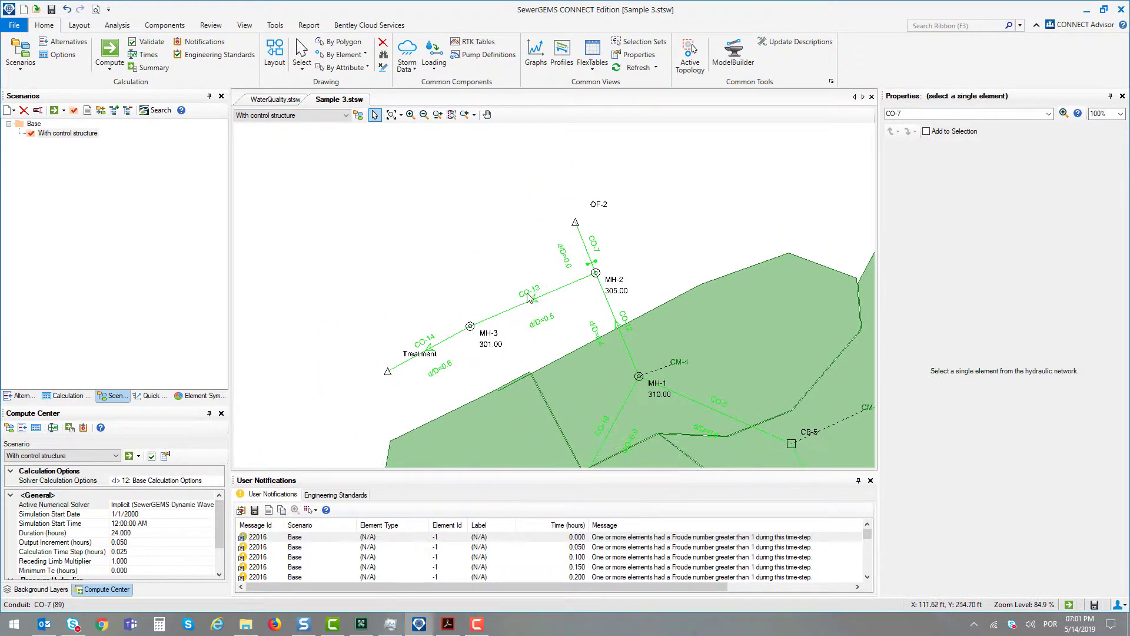
scroll(607, 261, "up", 1)
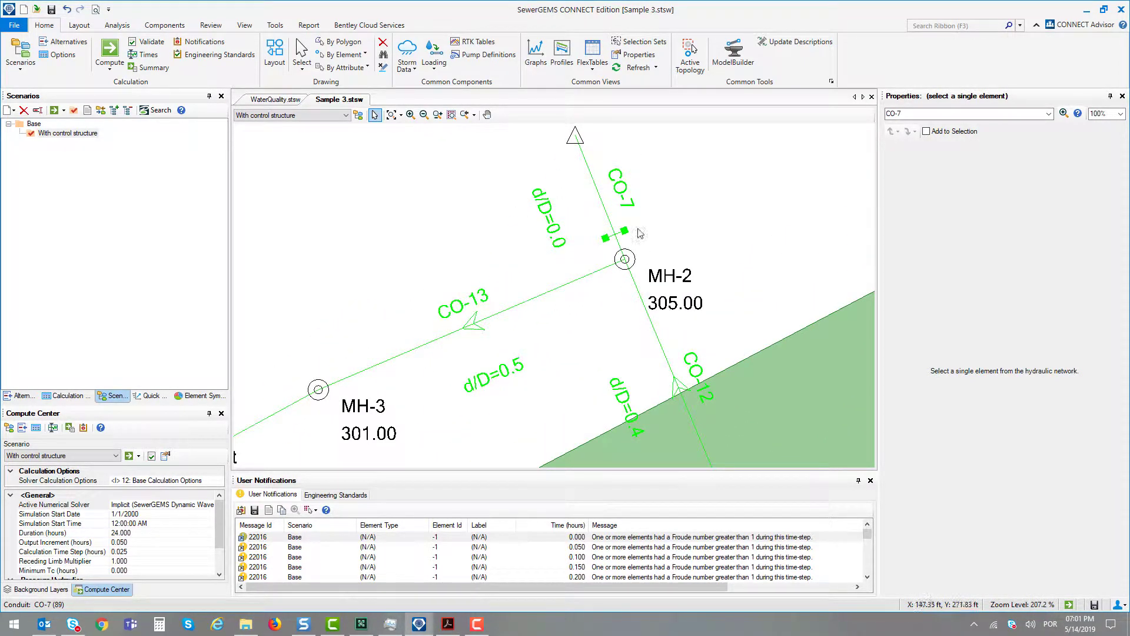
left_click_drag(576, 281, 541, 319)
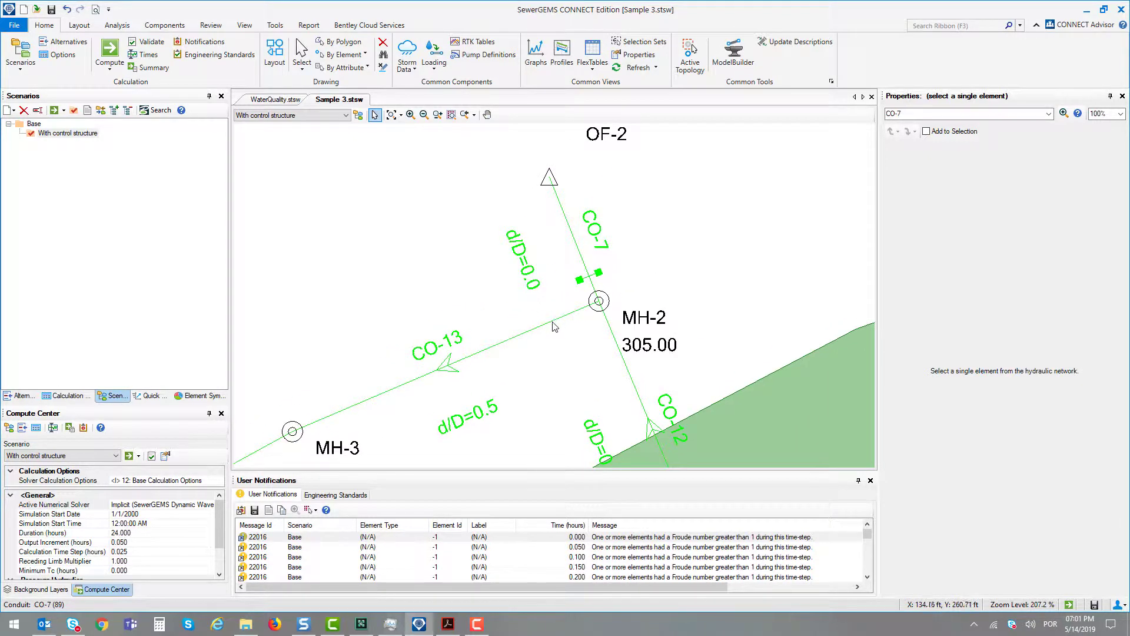
left_click(555, 327)
left_click(581, 256, "ctrl")
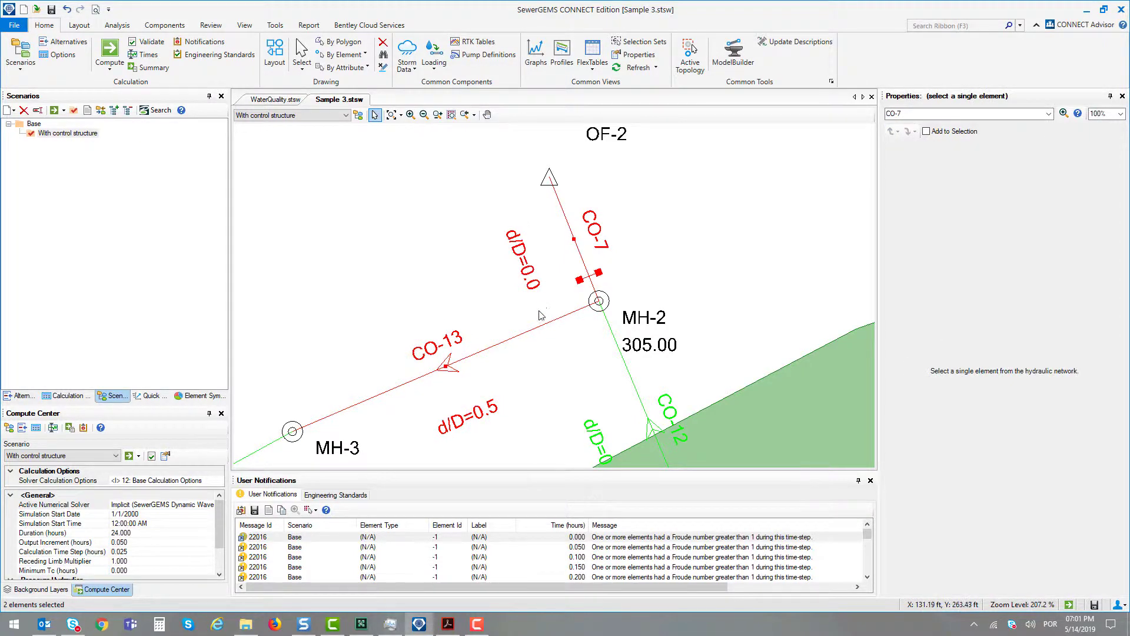
scroll(542, 315, "down", 2)
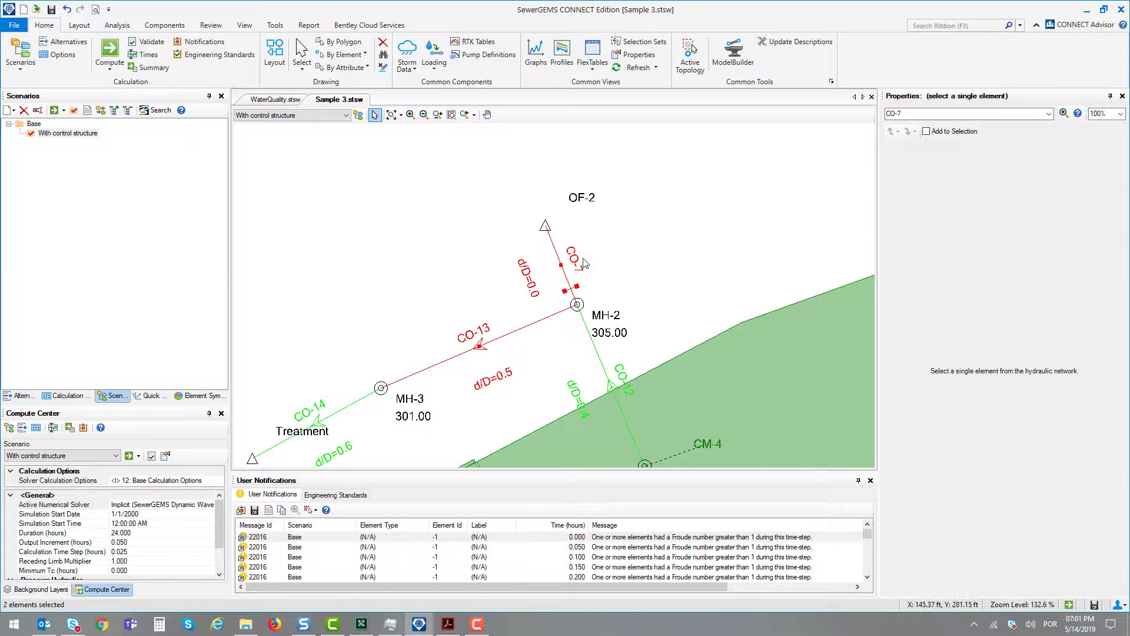
Graph Flow for CO-7 and CO-13 with both Base and With control structure scenarios.
right_click(623, 258)
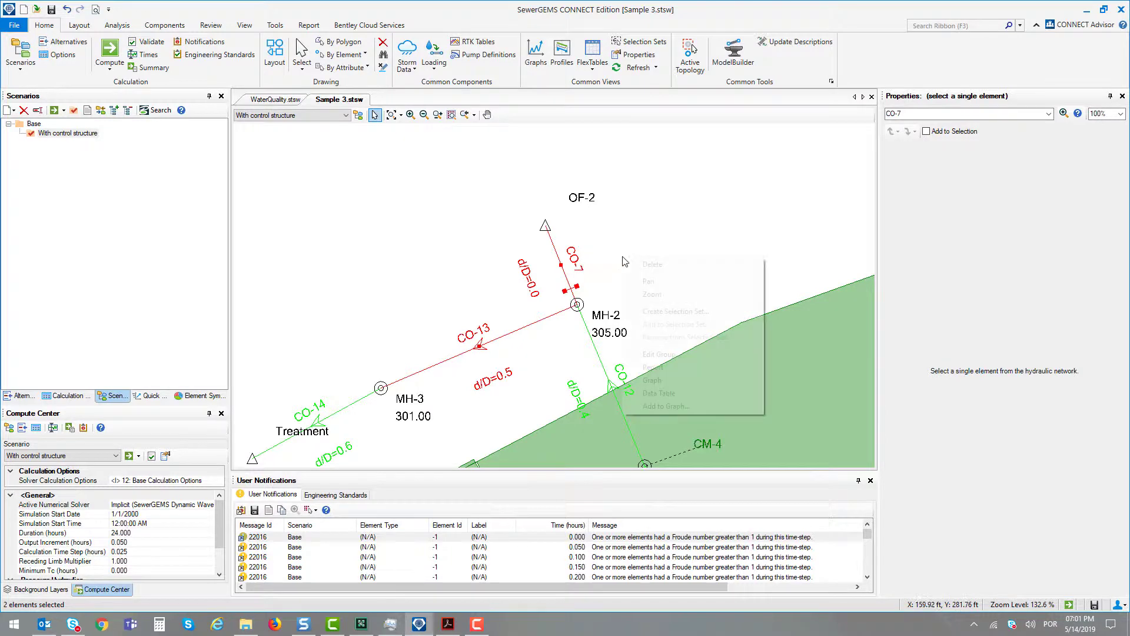
left_click(651, 381)
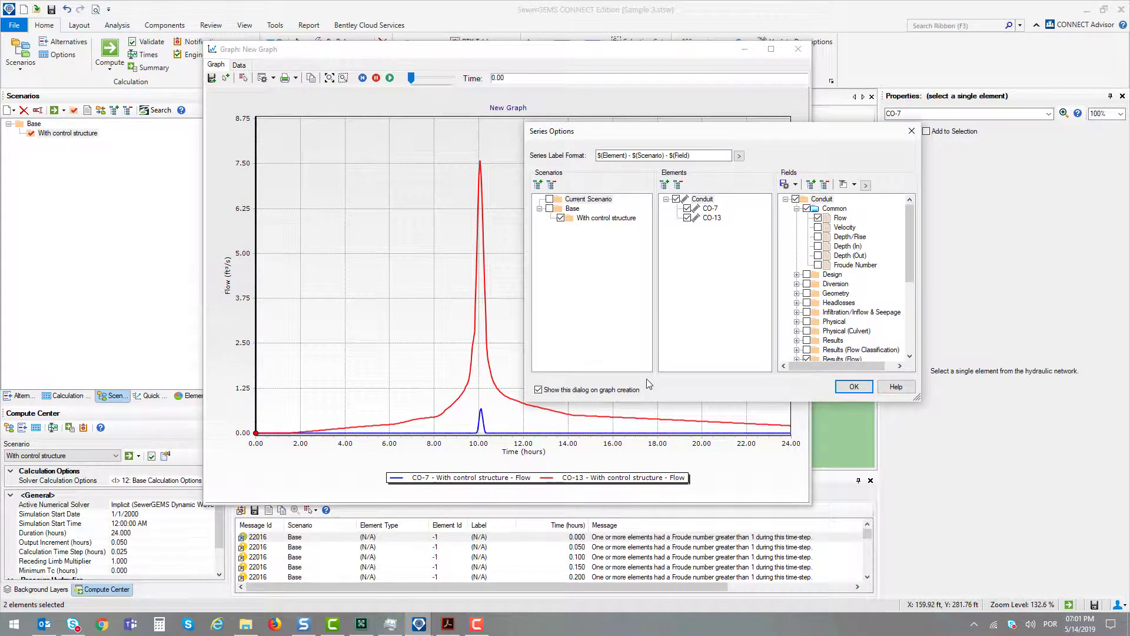
left_click_drag(628, 136, 711, 128)
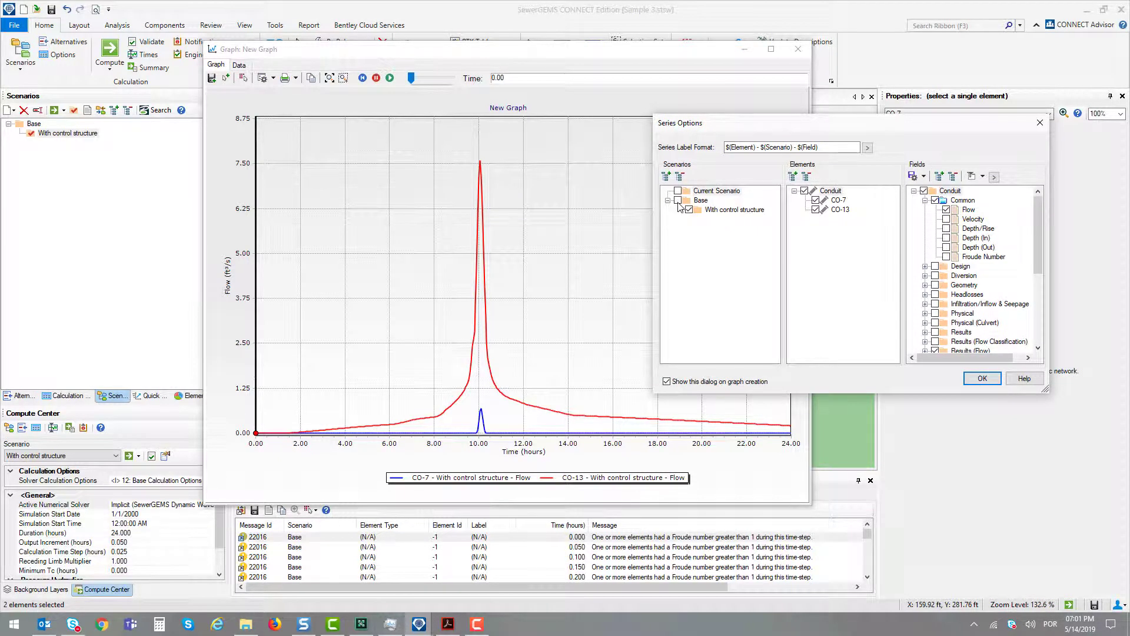
left_click(679, 200)
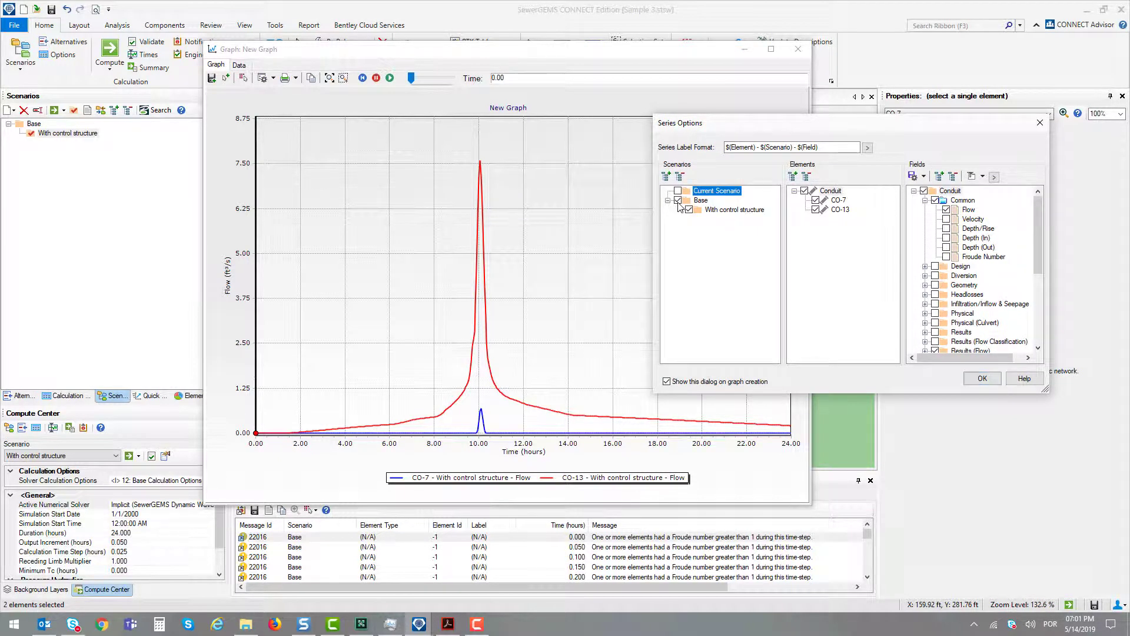
left_click(947, 209)
Apply the series choices, then view the CO-7/CO-13 flow graph maximized and floated over the drawing.
left_click(991, 378)
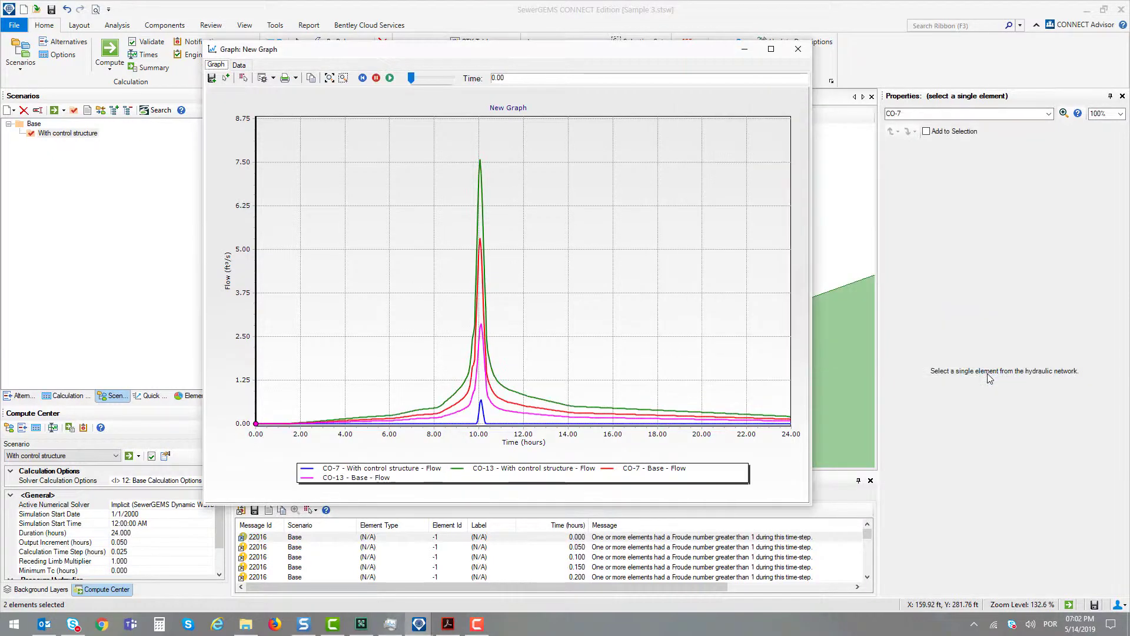
left_click(771, 49)
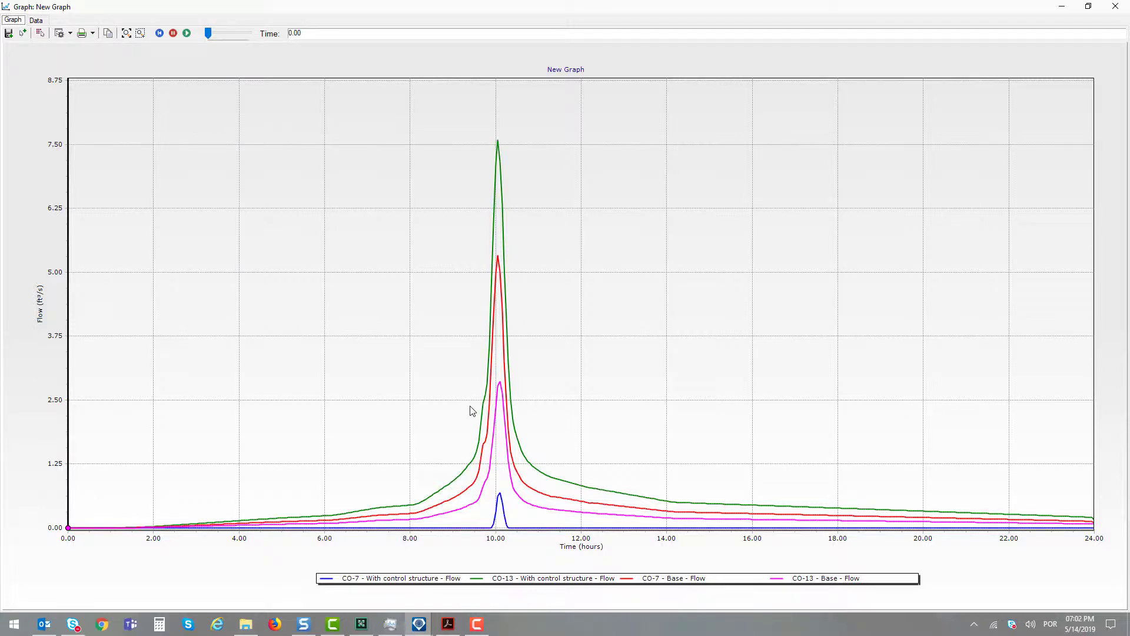
mouse_move(411, 15)
left_mouse_down()
mouse_move(439, 75)
mouse_move(1008, 121)
mouse_move(837, 122)
left_mouse_up()
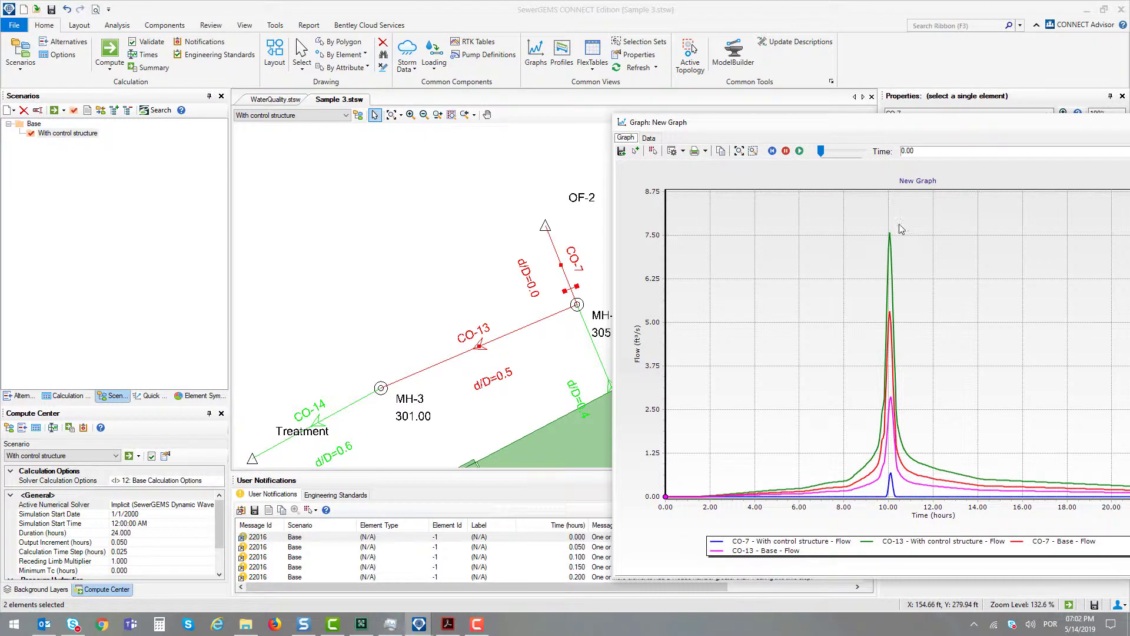
left_click_drag(824, 121, 627, 134)
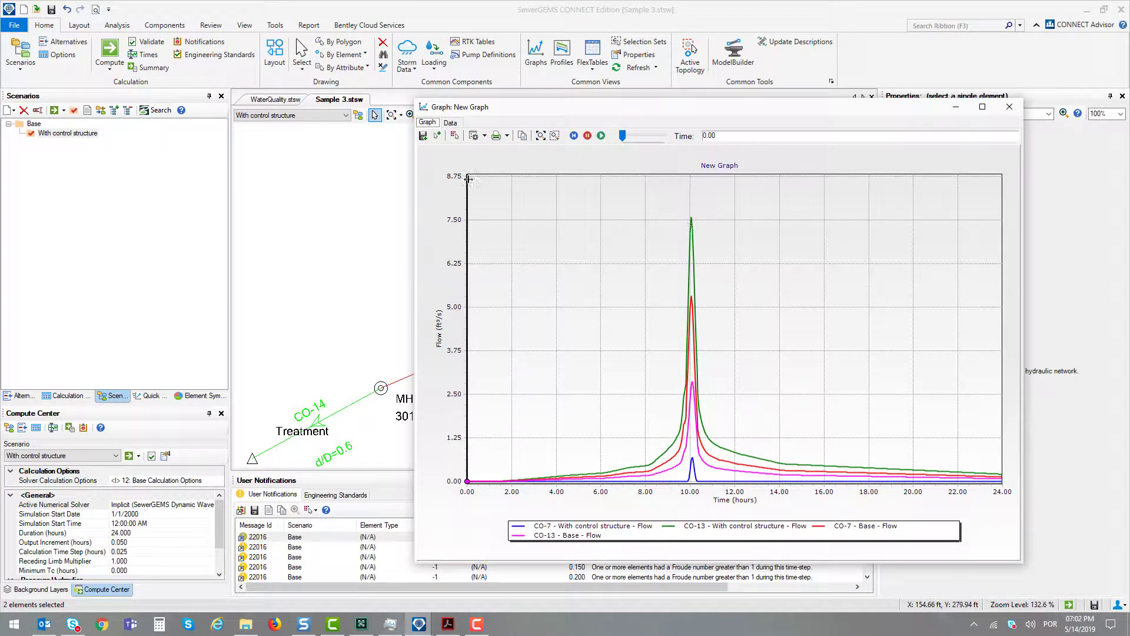
Close the conduit graph and plot OF-2's Flow (Total Out) for Base and With control structure.
left_click(1010, 107)
scroll(665, 270, "down", 2)
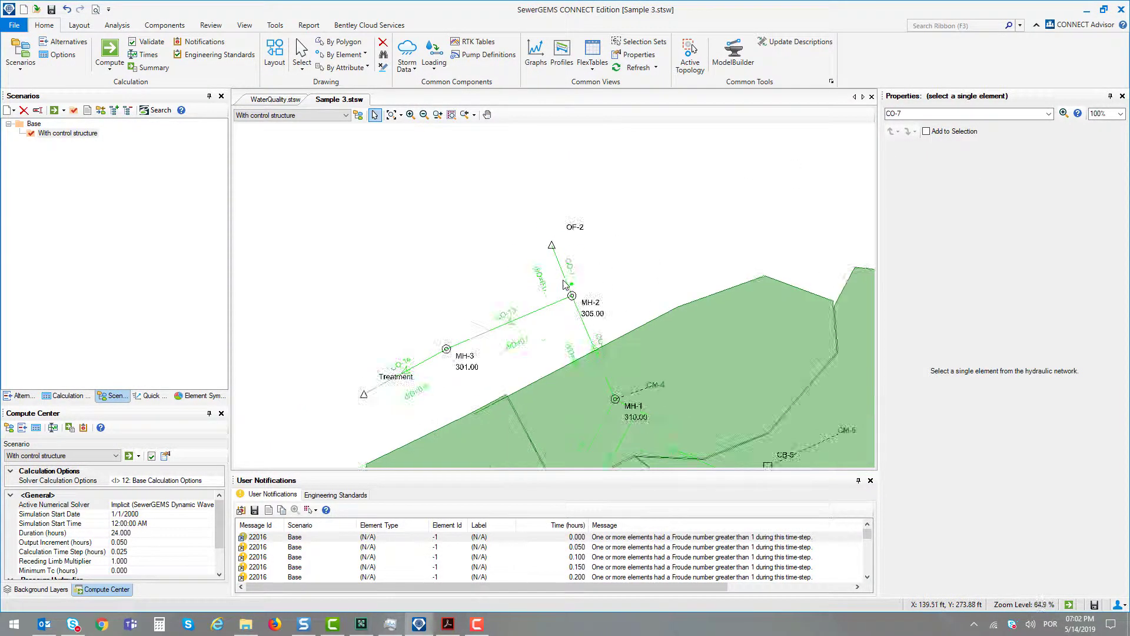
scroll(597, 209, "up", 1)
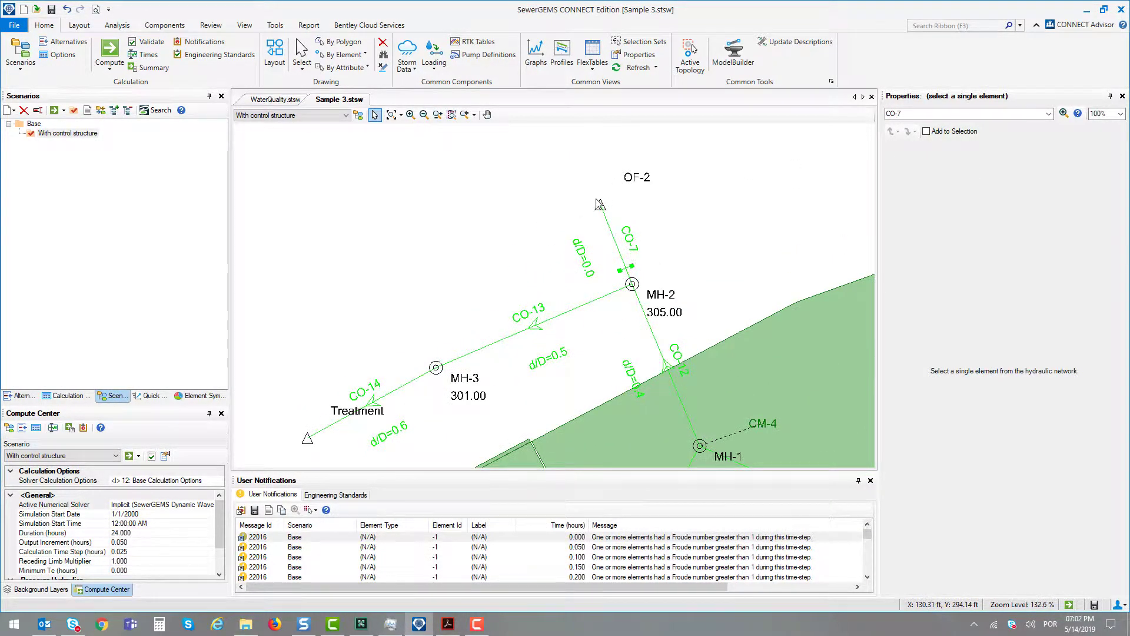
right_click(600, 207)
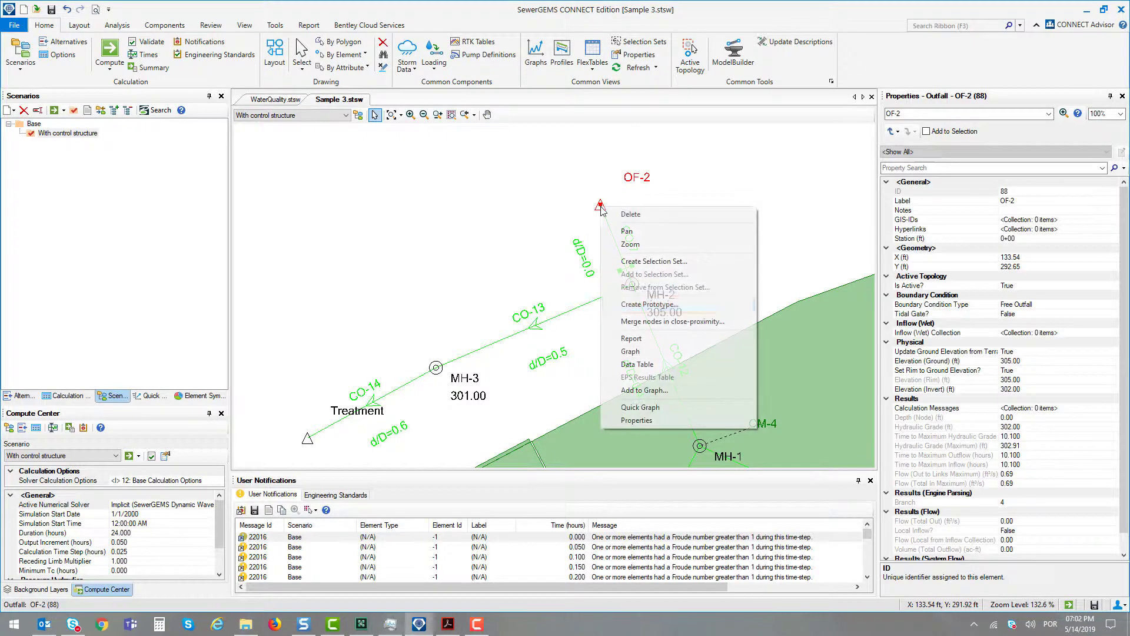
left_click(604, 355)
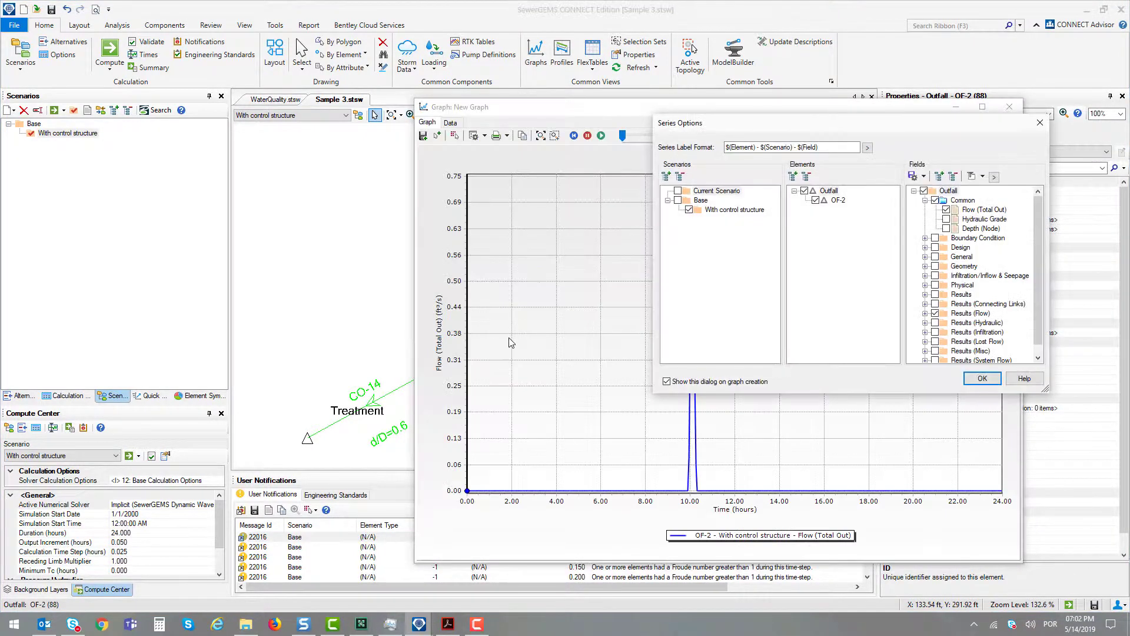
left_click(982, 379)
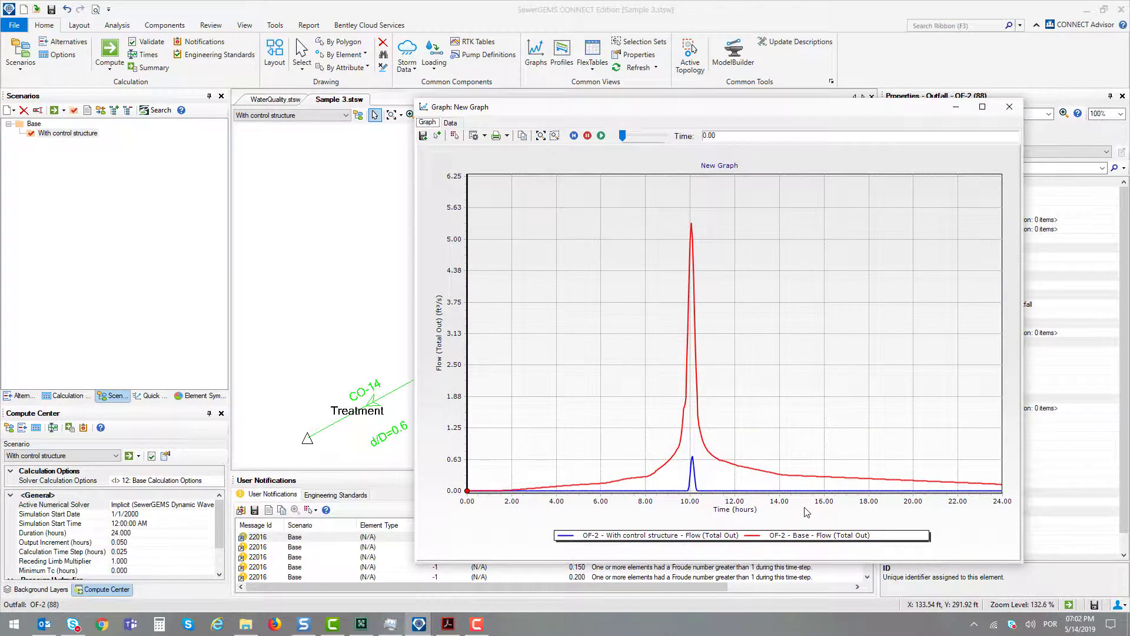